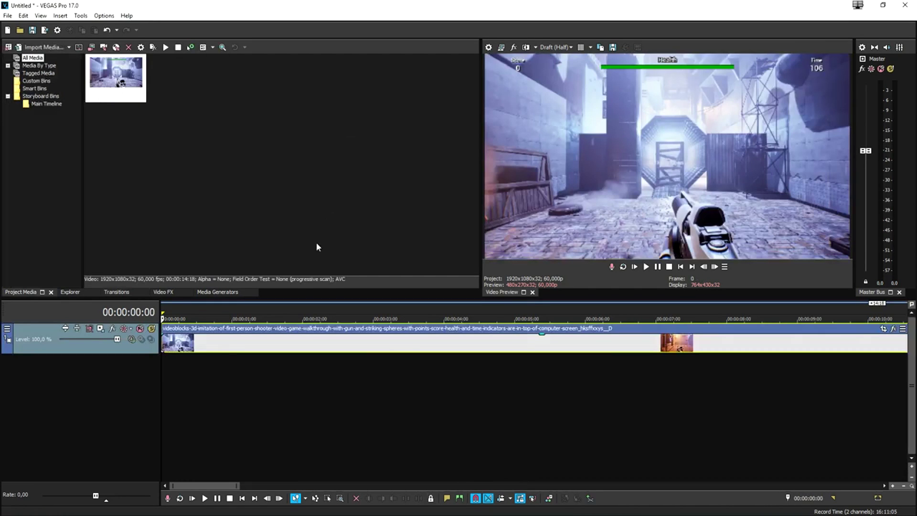
Play the gameplay clip from the start of the timeline and stop playback
{"action": "scroll", "coordinate": [312, 319], "scroll_direction": "down", "scroll_amount": 2}
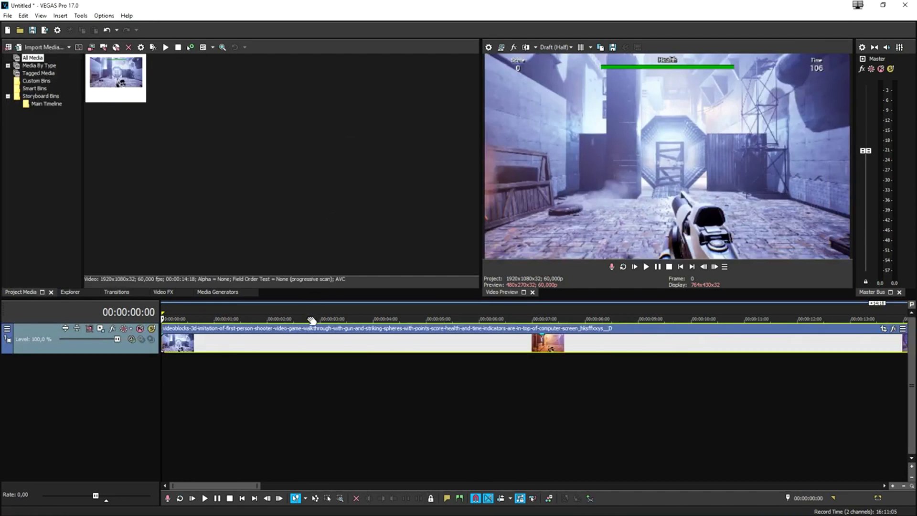
{"action": "key", "text": "space"}
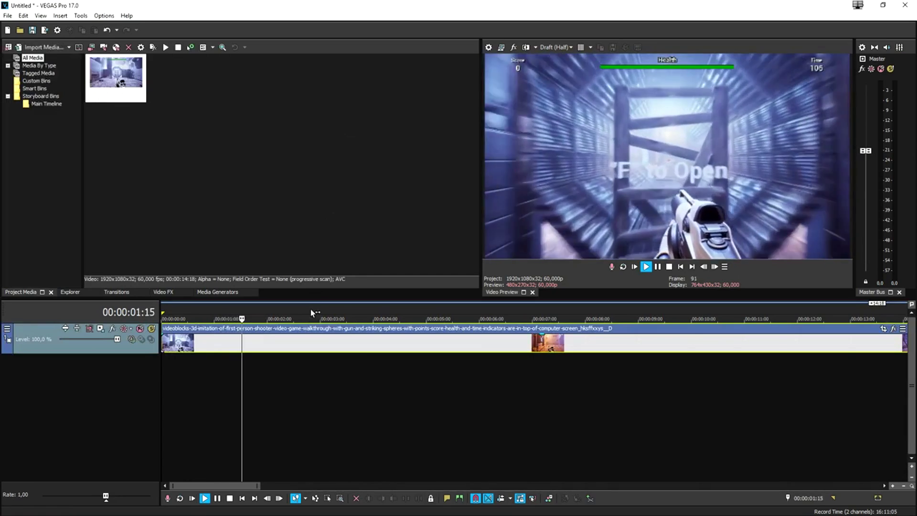
{"action": "scroll", "coordinate": [334, 353], "scroll_direction": "down", "scroll_amount": 3}
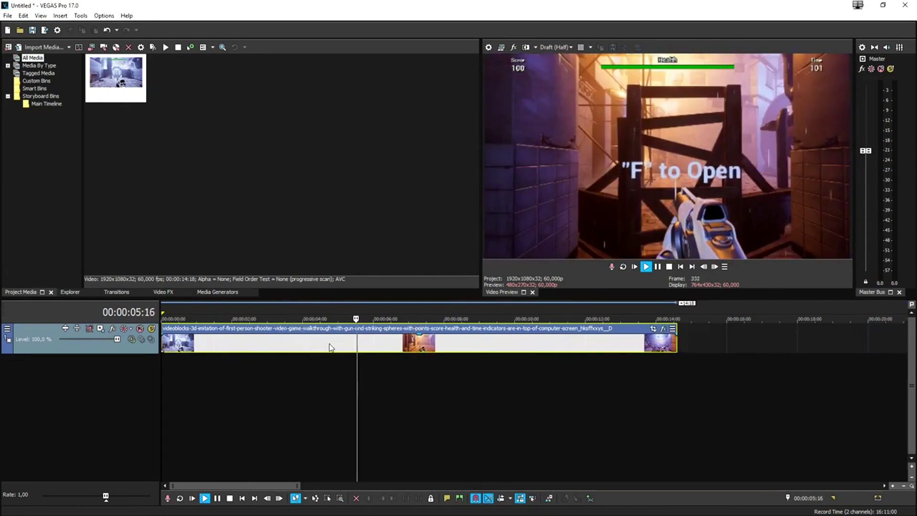
{"action": "key", "text": "space"}
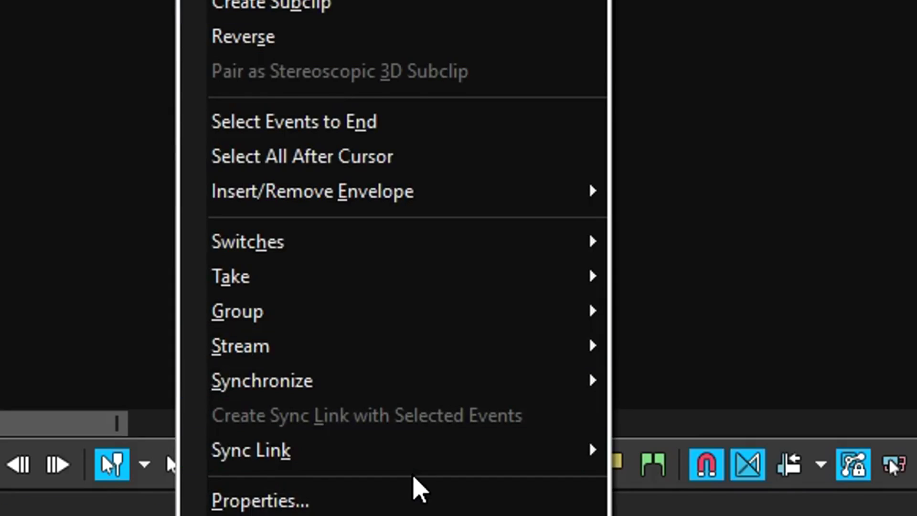
In the gameplay clip's event properties, turn off Maintain aspect ratio and choose Disable resample
{"action": "left_click", "coordinate": [413, 501]}
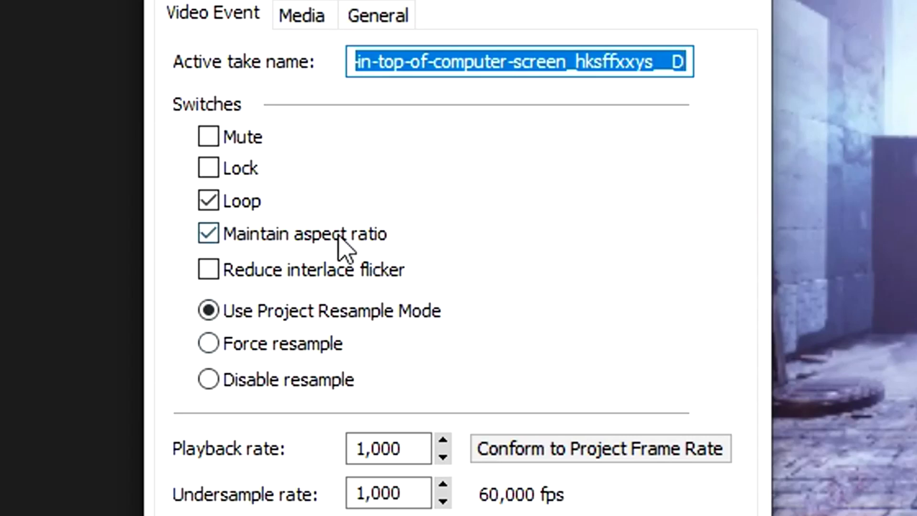
{"action": "left_click", "coordinate": [432, 163]}
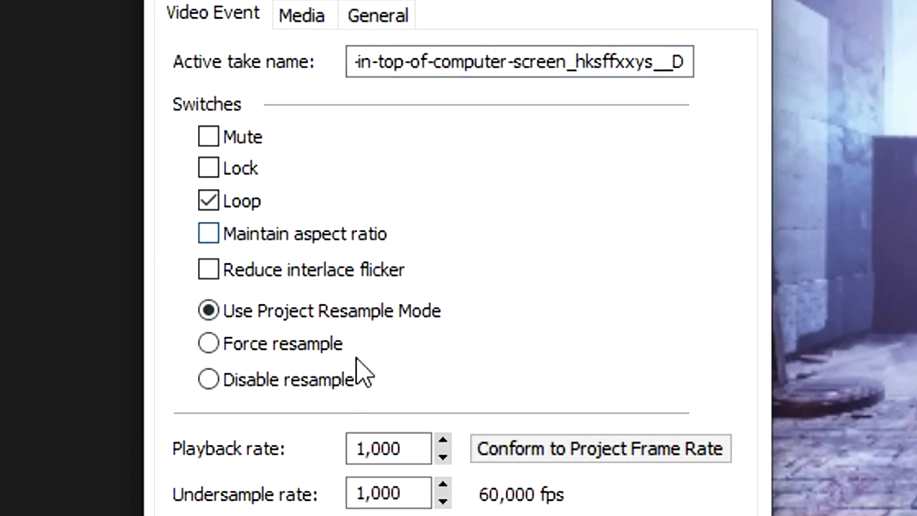
{"action": "left_click", "coordinate": [324, 387]}
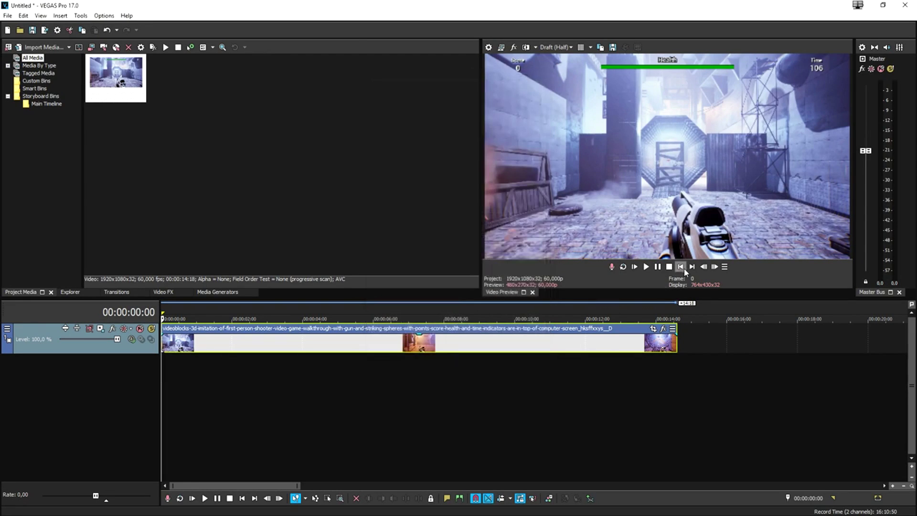
Return to the start of the timeline and play the opening seconds of the gameplay clip again
{"action": "left_click", "coordinate": [683, 270]}
{"action": "scroll", "coordinate": [360, 350], "scroll_direction": "up", "scroll_amount": 2}
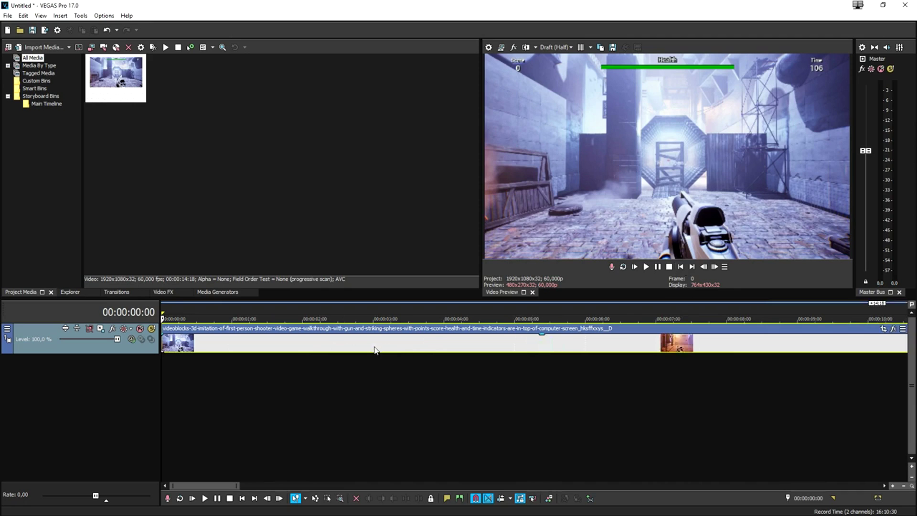
{"action": "scroll", "coordinate": [384, 323], "scroll_direction": "down", "scroll_amount": 1}
{"action": "key", "text": "space"}
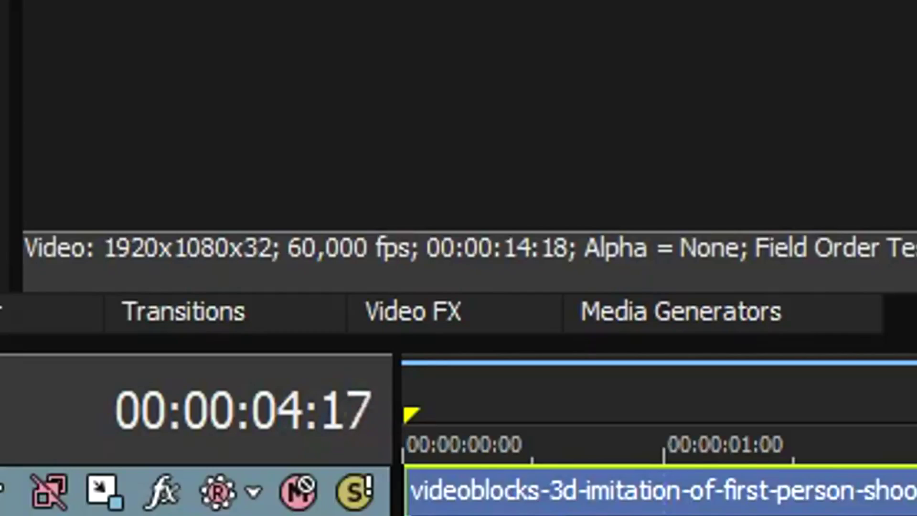
{"action": "key", "text": "space"}
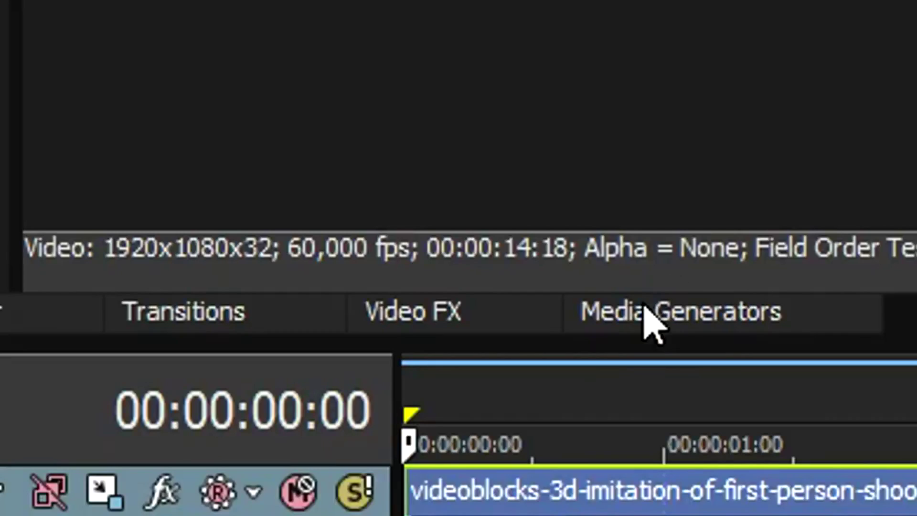
Apply the Brightness and Contrast effect with its default preset to the gameplay clip
{"action": "left_click", "coordinate": [165, 293]}
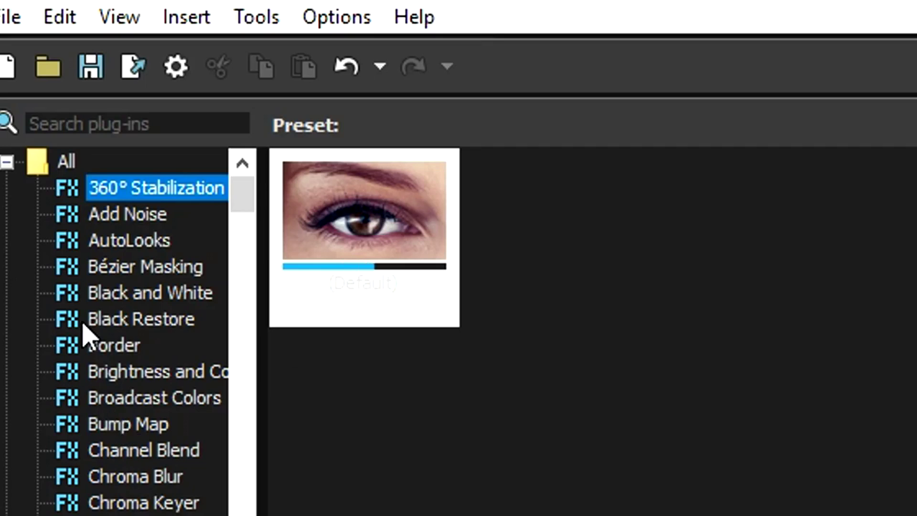
{"action": "left_click", "coordinate": [181, 372]}
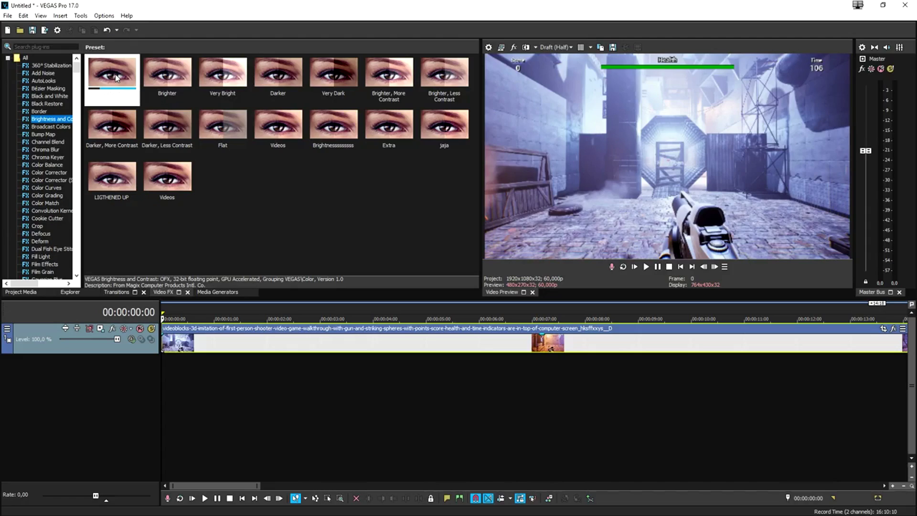
{"action": "left_click_drag", "start_coordinate": [365, 210], "coordinate": [281, 255]}
{"action": "left_click_drag", "start_coordinate": [325, 345], "coordinate": [327, 342]}
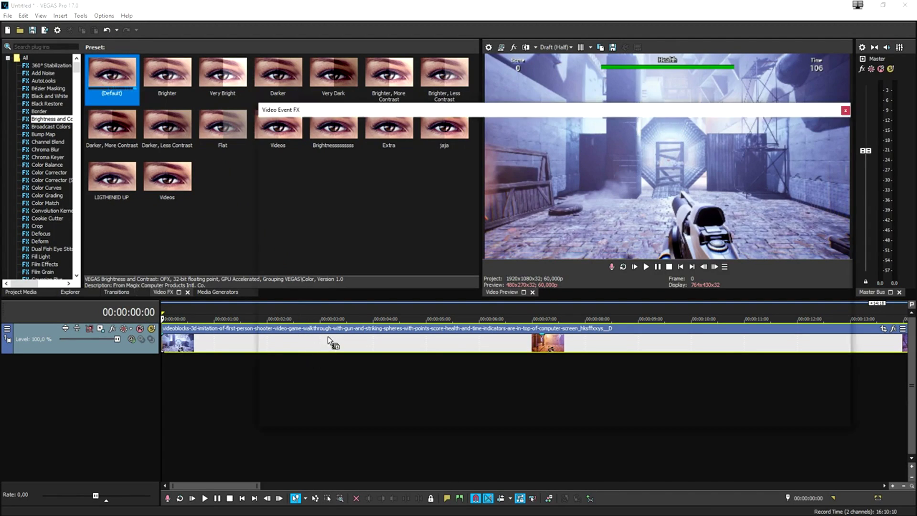
Raise the contrast of the Brightness and Contrast effect to about 0.143 and close its settings
{"action": "left_click_drag", "start_coordinate": [423, 113], "coordinate": [525, 282]}
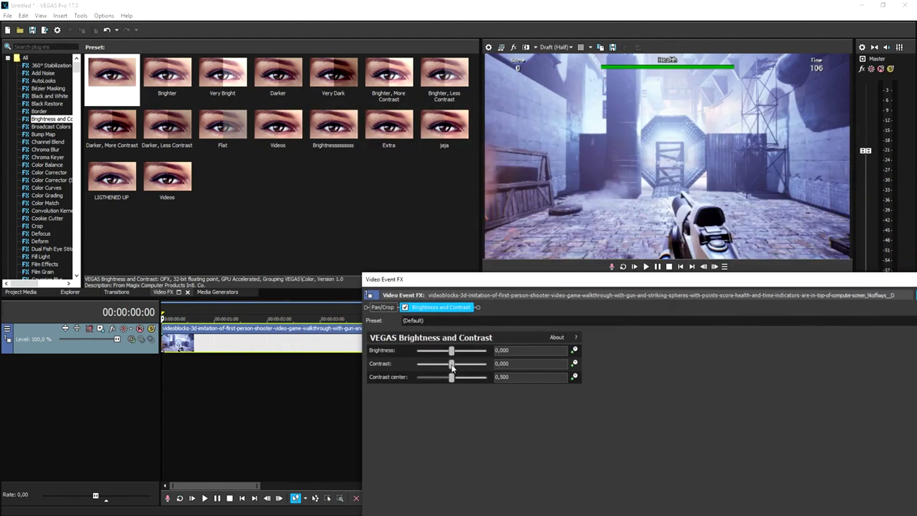
{"action": "left_click_drag", "start_coordinate": [451, 365], "coordinate": [459, 368]}
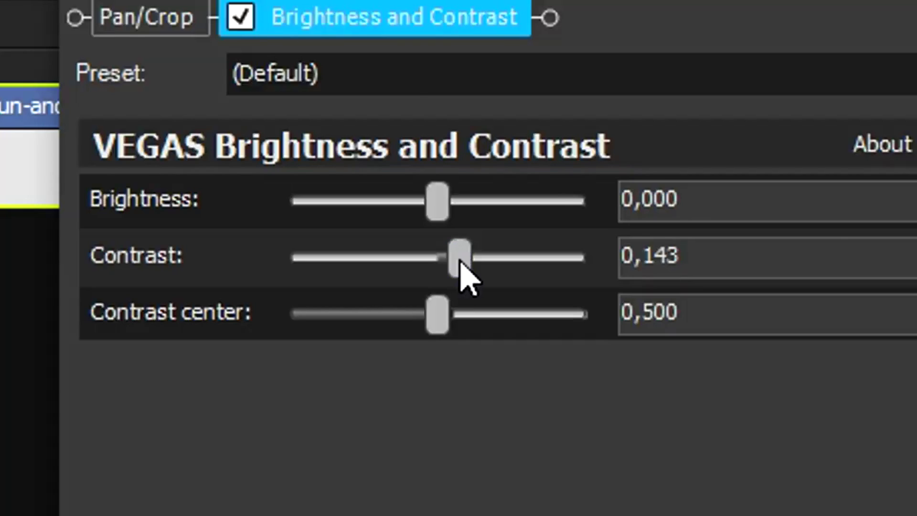
{"action": "left_click_drag", "start_coordinate": [756, 288], "coordinate": [603, 288]}
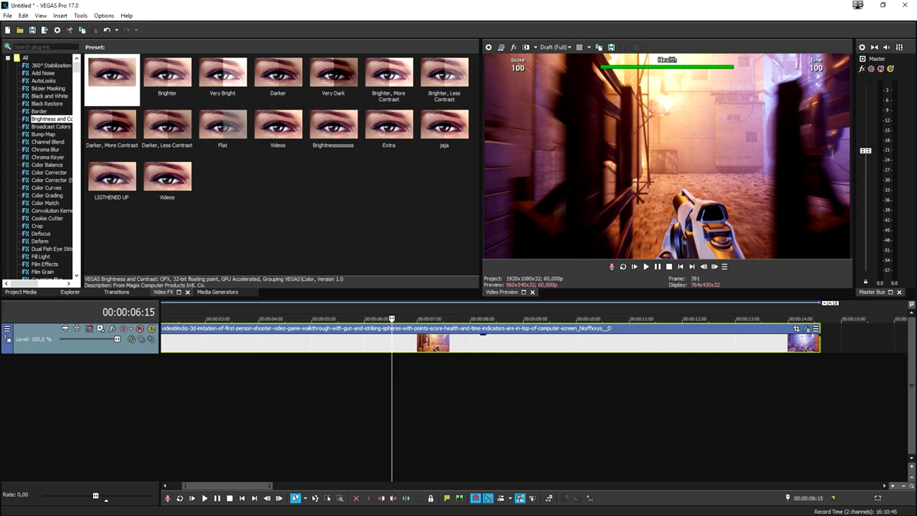
{"action": "key", "text": "alt+Tab"}
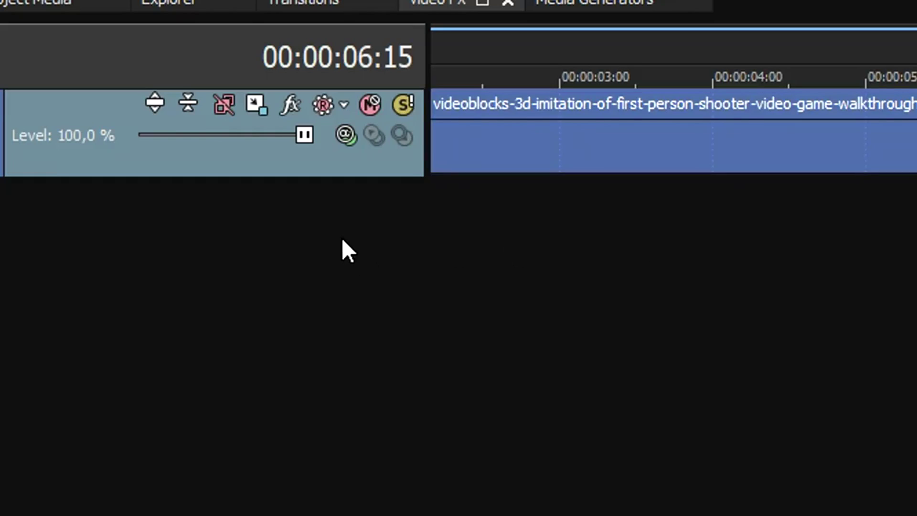
Insert an audio track below the gameplay video track
{"action": "right_click", "coordinate": [341, 239]}
{"action": "right_click", "coordinate": [192, 240]}
{"action": "left_click", "coordinate": [386, 299]}
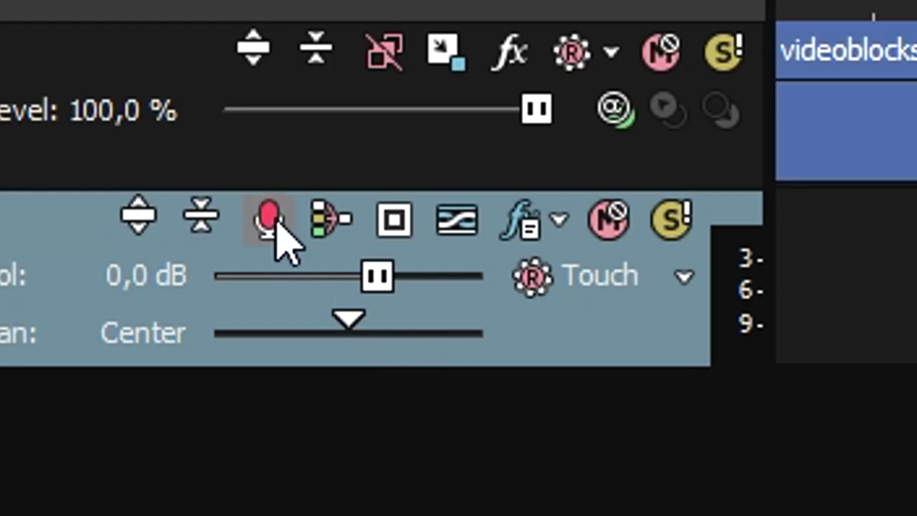
Arm the new audio track, accept the Documents folder for recorded files, and record a voice-over from the project start
{"action": "left_click", "coordinate": [269, 219]}
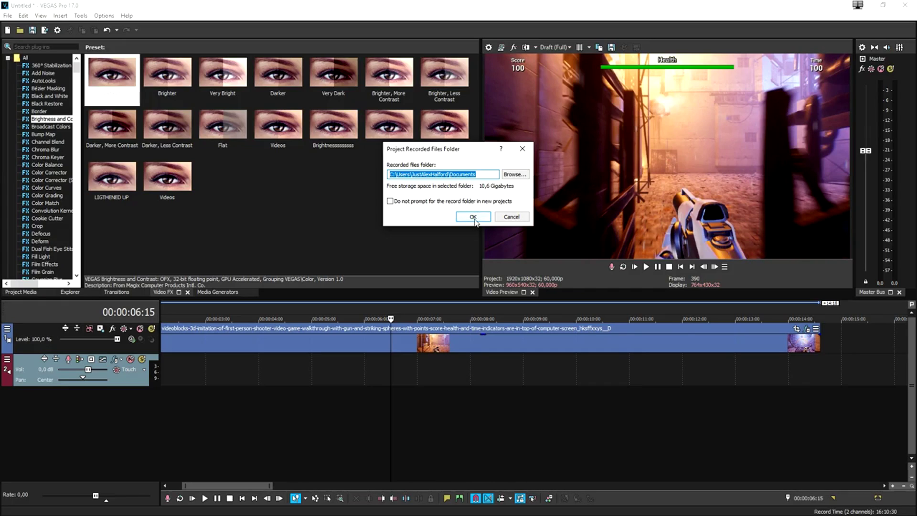
{"action": "left_click", "coordinate": [473, 217]}
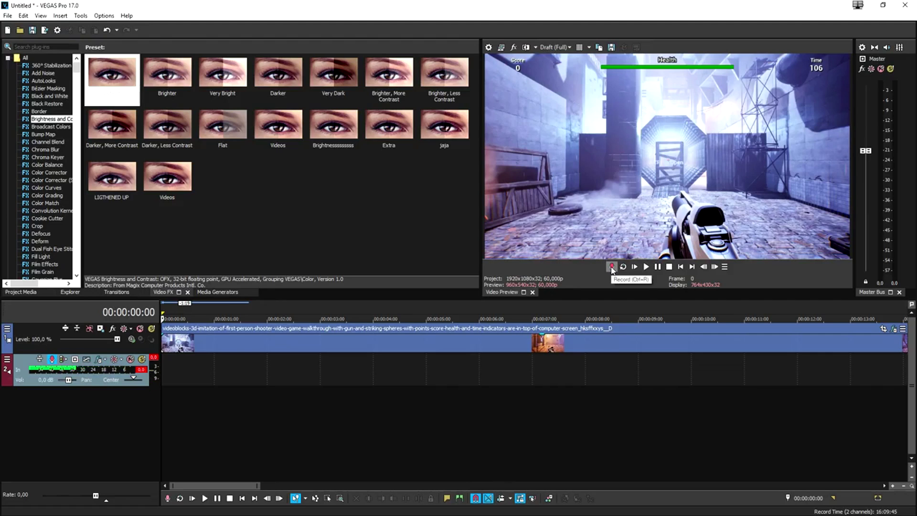
{"action": "left_click", "coordinate": [611, 267]}
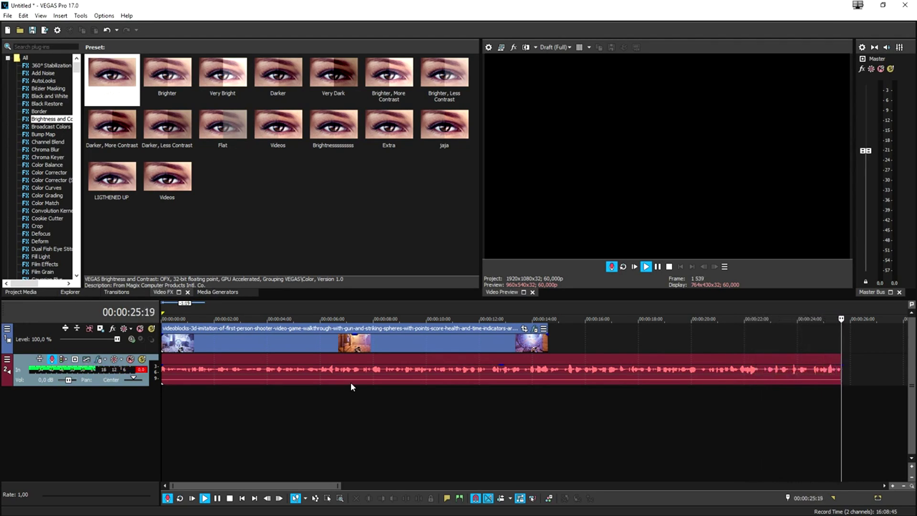
{"action": "scroll", "coordinate": [351, 382], "scroll_direction": "down", "scroll_amount": 3}
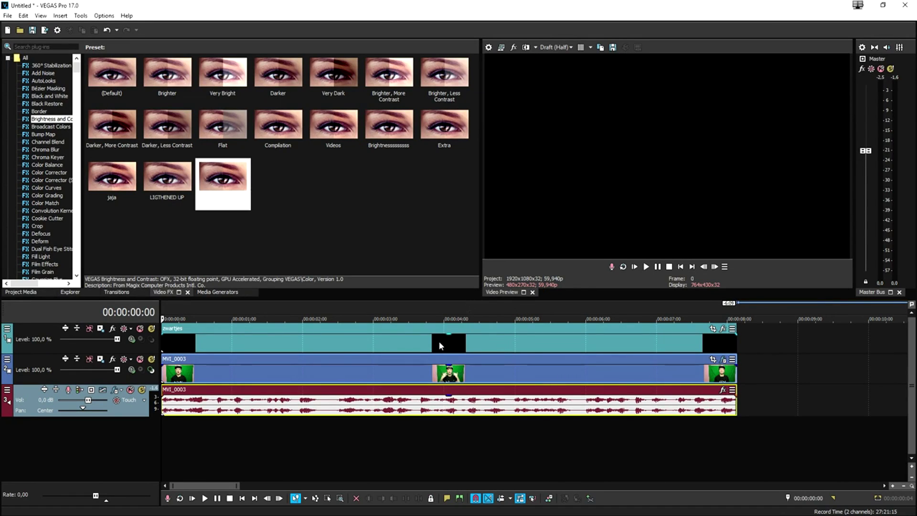
Lower the opacity of the black zwartjes event to reveal the footage, and split all tracks at 00:00:02:13
{"action": "scroll", "coordinate": [277, 343], "scroll_direction": "down", "scroll_amount": 2}
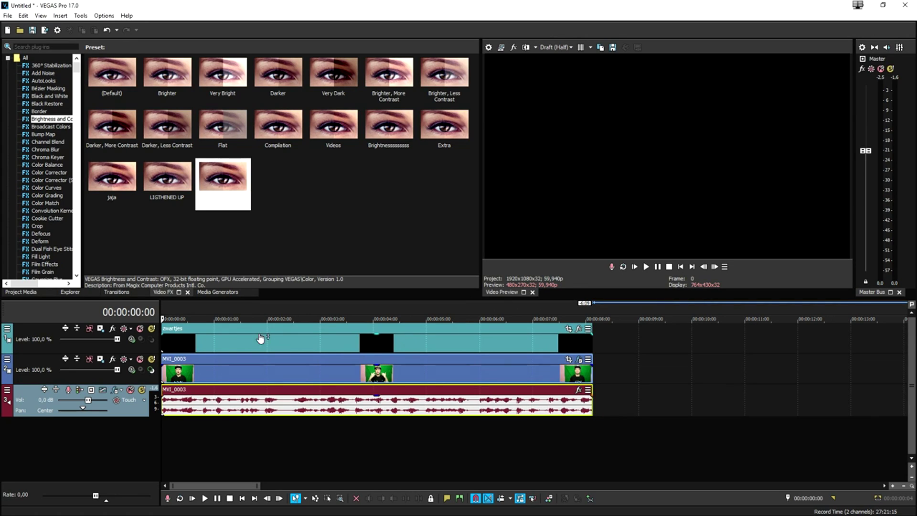
{"action": "left_click", "coordinate": [260, 338]}
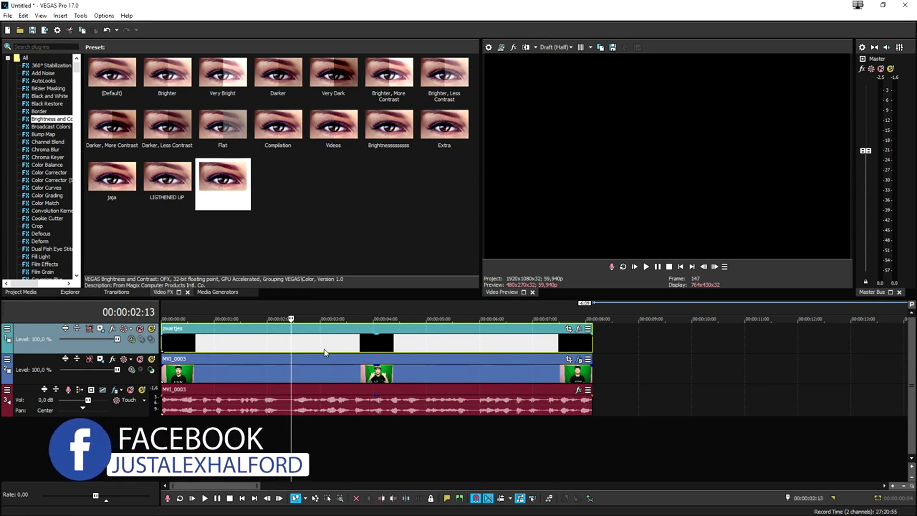
{"action": "left_click_drag", "start_coordinate": [316, 338], "coordinate": [316, 338]}
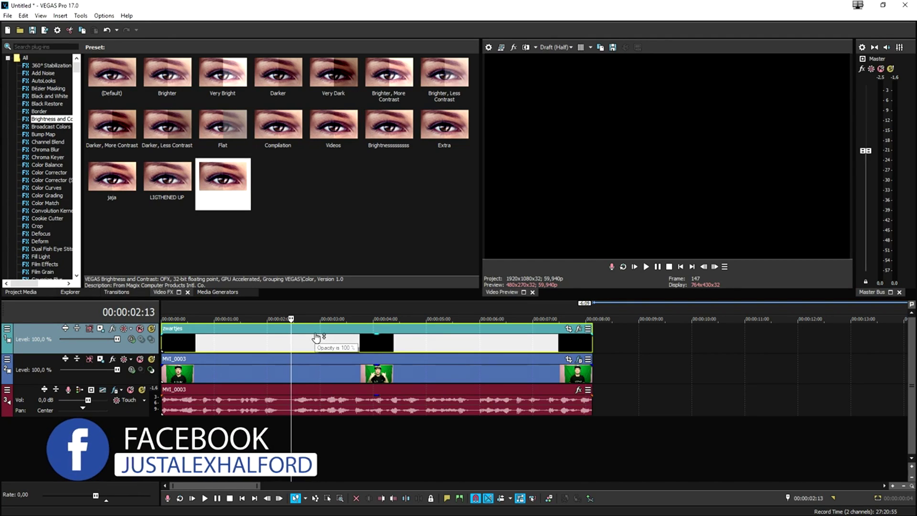
{"action": "key", "text": "s"}
{"action": "left_click", "coordinate": [293, 375]}
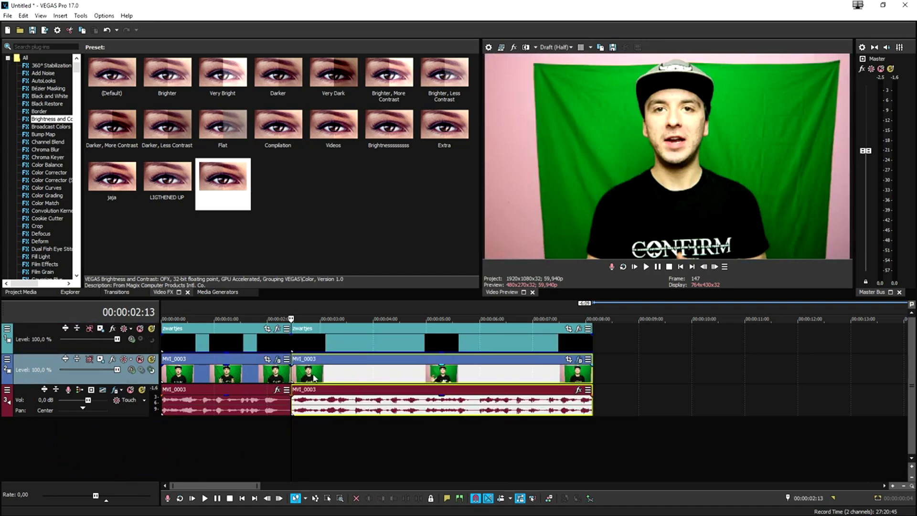
Paste a copy of the second MVI_0003 segment after the last event and delete the copy's audio
{"action": "left_click", "coordinate": [363, 369]}
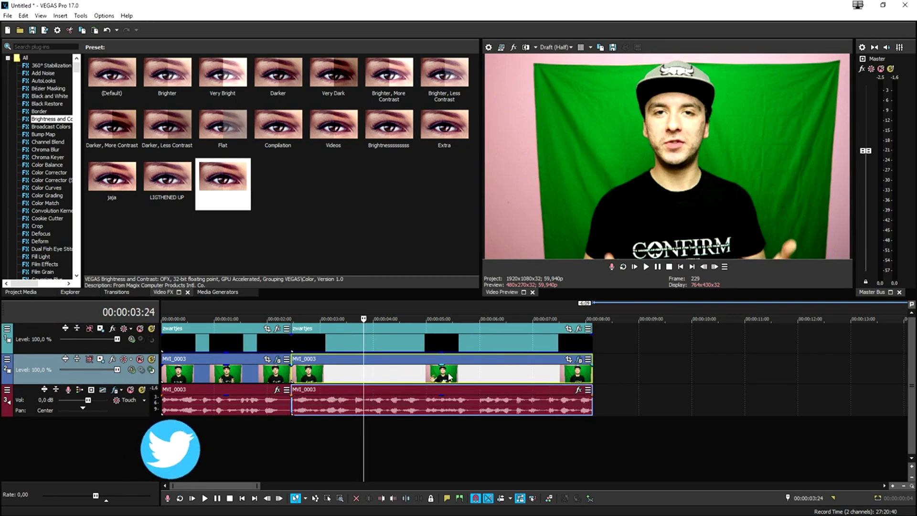
{"action": "left_click", "coordinate": [606, 370]}
{"action": "key", "text": "ctrl+v"}
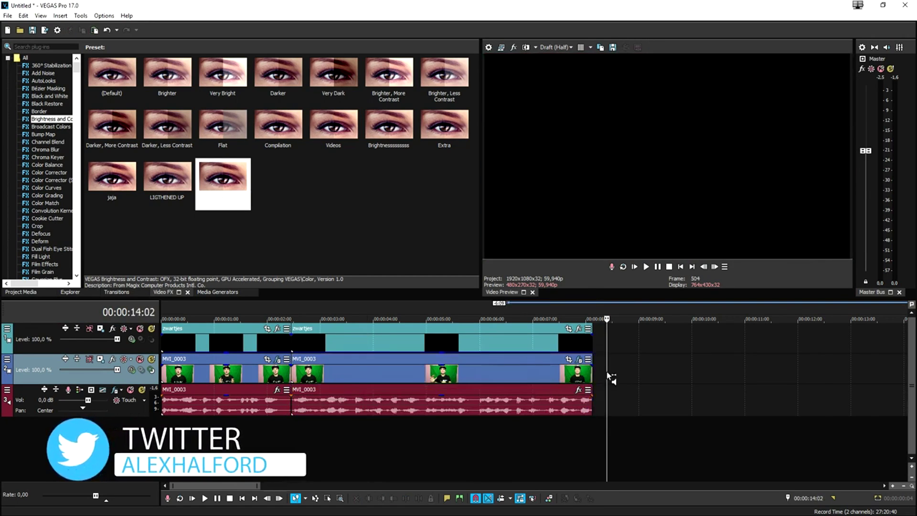
{"action": "left_click", "coordinate": [555, 405]}
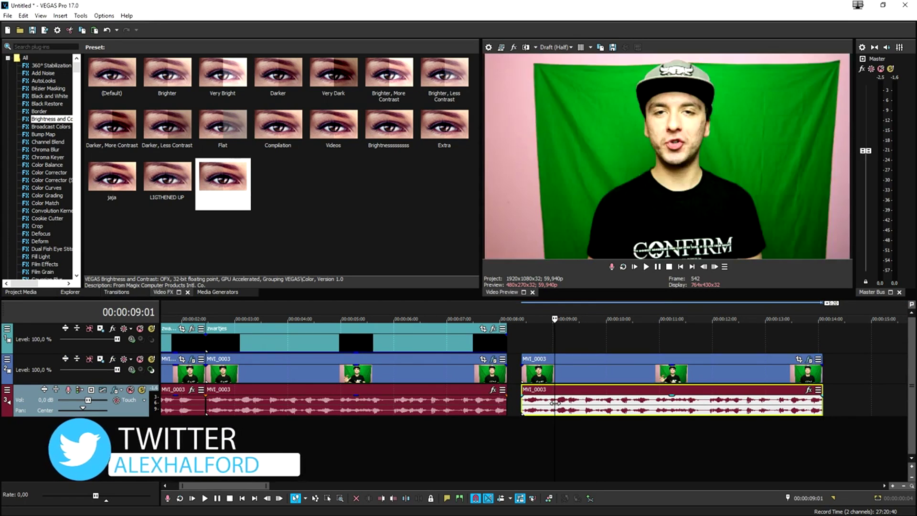
{"action": "key", "text": "Delete"}
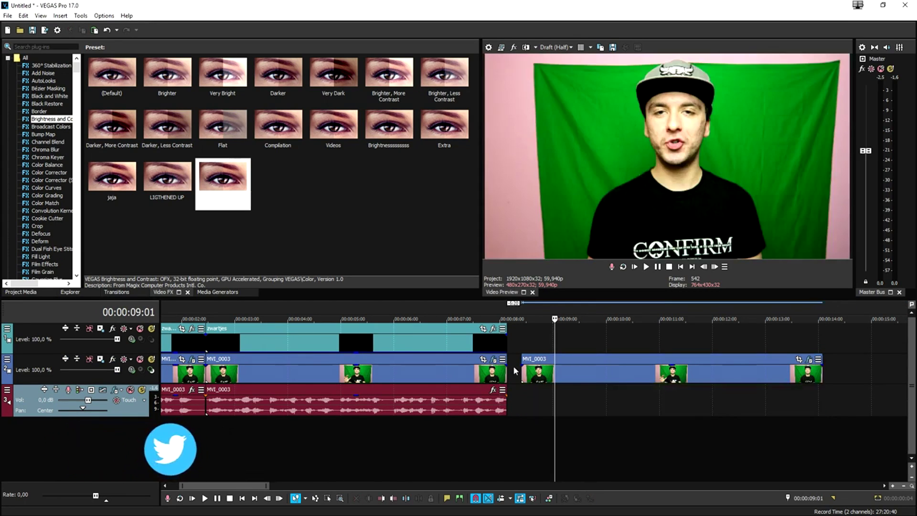
Insert a video track above the MVI_0003 footage and move the copied segment onto it, directly above the original second segment
{"action": "right_click", "coordinate": [515, 371]}
{"action": "left_click", "coordinate": [543, 261]}
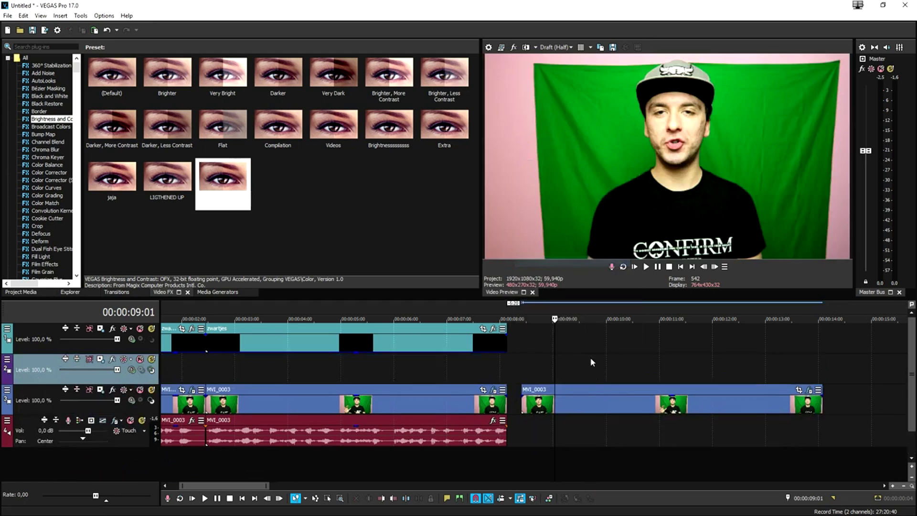
{"action": "left_click_drag", "start_coordinate": [231, 204], "coordinate": [224, 210]}
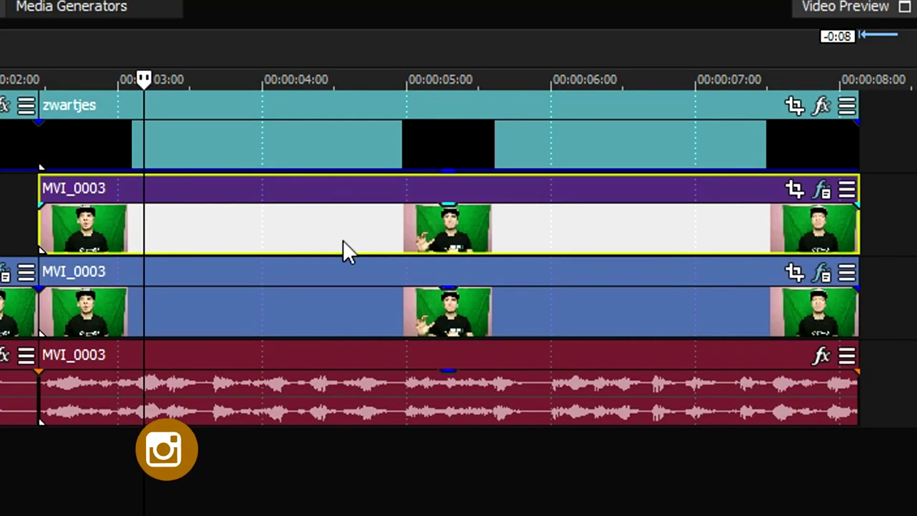
{"action": "scroll", "coordinate": [440, 387], "scroll_direction": "left", "scroll_amount": 3}
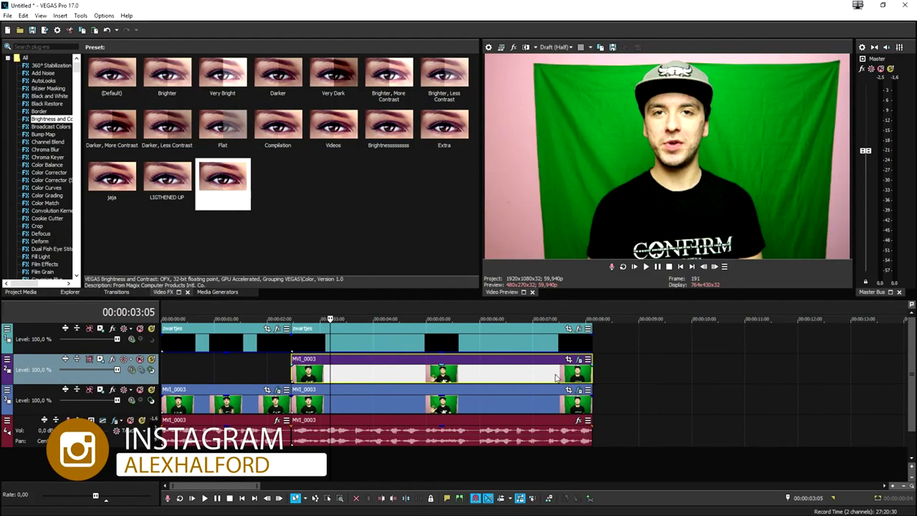
{"action": "left_click", "coordinate": [354, 383]}
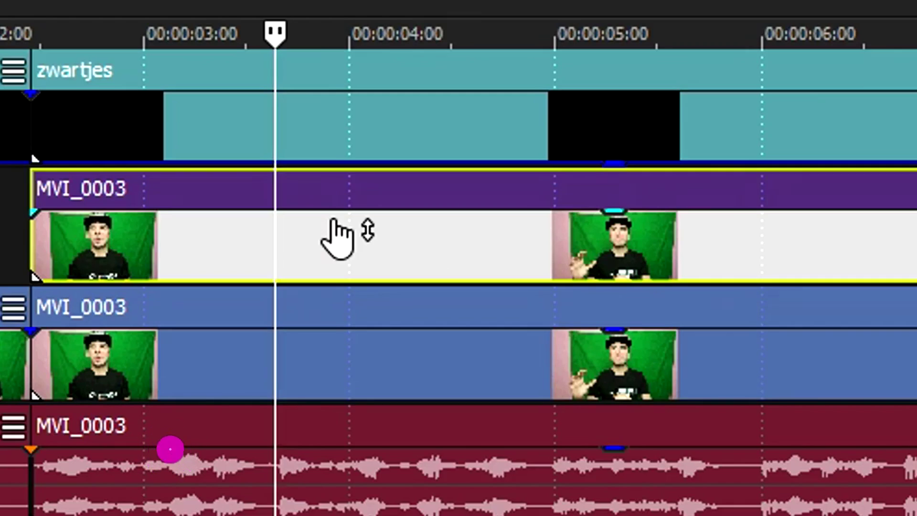
{"action": "left_click", "coordinate": [368, 371]}
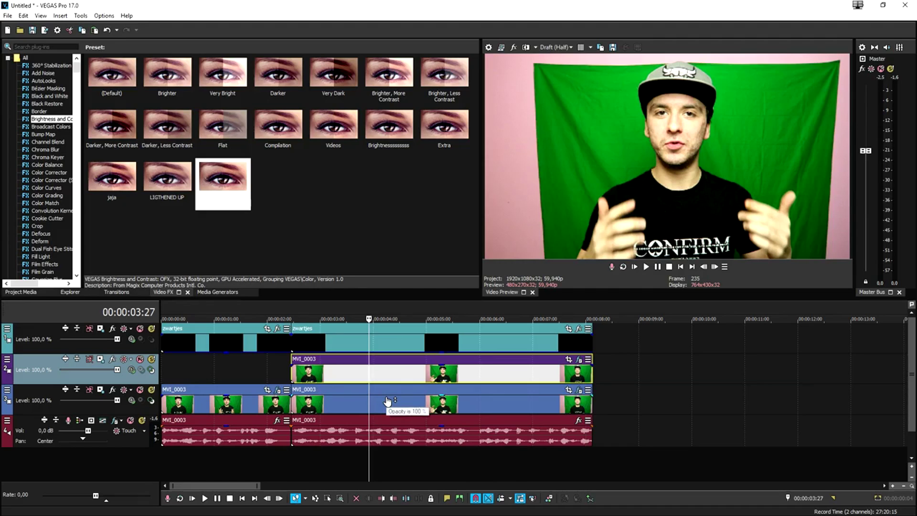
Hide the original second MVI_0003 segment by lowering its opacity, and apply the Bézier Masking Circle preset to the copy above it
{"action": "left_click_drag", "start_coordinate": [387, 401], "coordinate": [384, 428]}
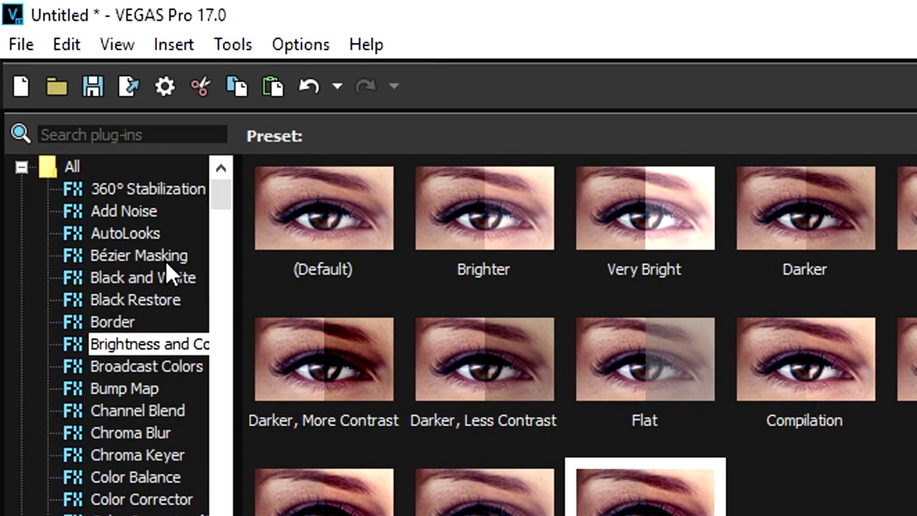
{"action": "left_click", "coordinate": [166, 256]}
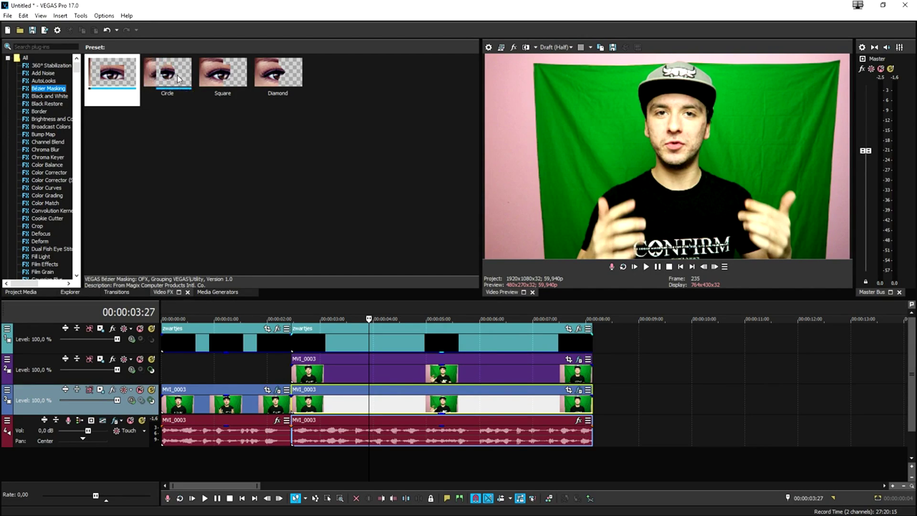
{"action": "left_click_drag", "start_coordinate": [177, 79], "coordinate": [369, 373]}
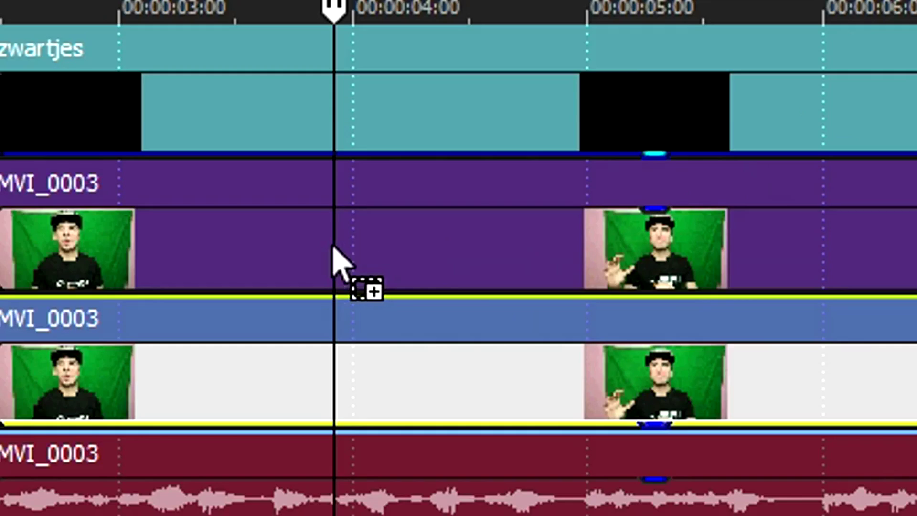
{"action": "left_click_drag", "start_coordinate": [333, 246], "coordinate": [500, 296]}
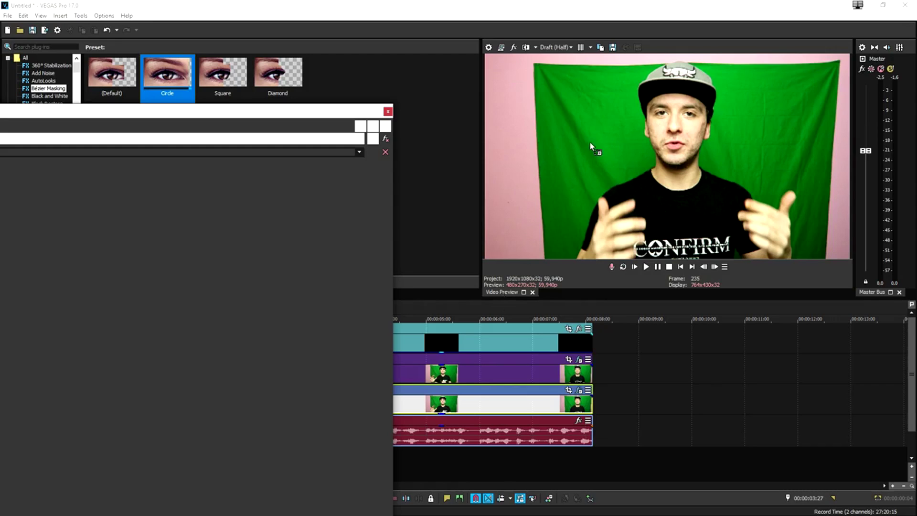
{"action": "left_click_drag", "start_coordinate": [617, 134], "coordinate": [619, 135]}
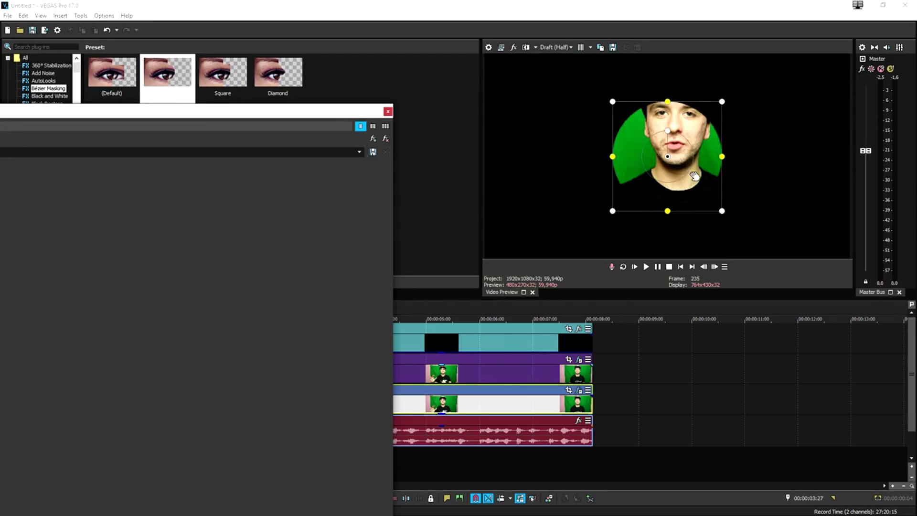
{"action": "left_click_drag", "start_coordinate": [270, 113], "coordinate": [459, 55]}
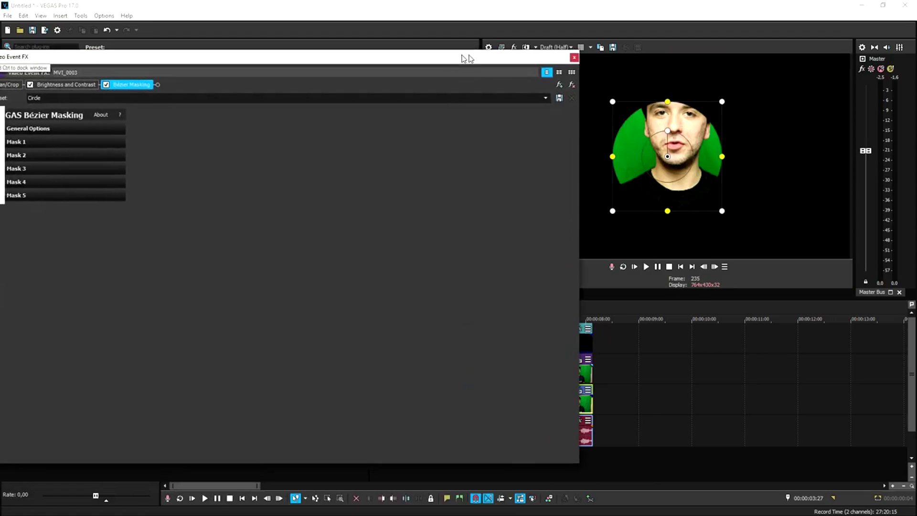
{"action": "left_click_drag", "start_coordinate": [610, 49], "coordinate": [237, 77]}
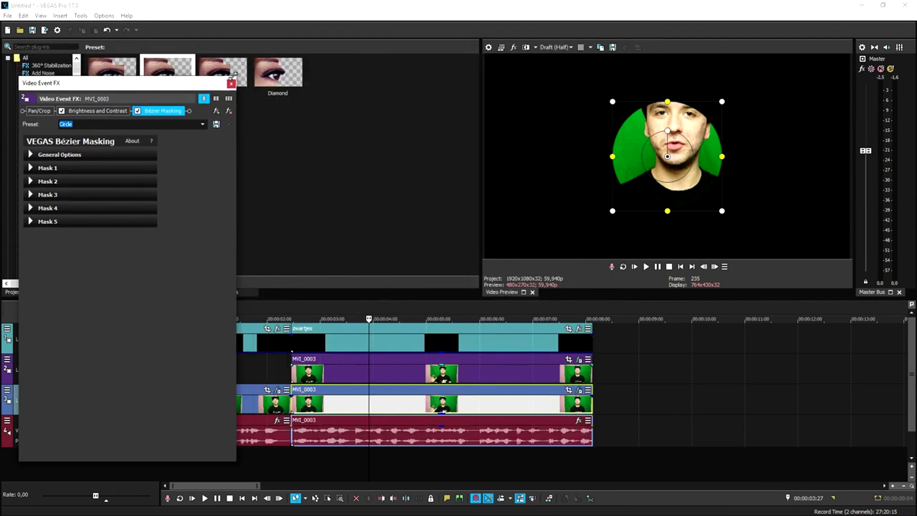
Insert a video track above the masked MVI_0003 copy to hold a second masked segment
{"action": "left_click", "coordinate": [429, 377]}
{"action": "left_click", "coordinate": [414, 375]}
{"action": "left_click_drag", "start_coordinate": [121, 86], "coordinate": [224, 403]}
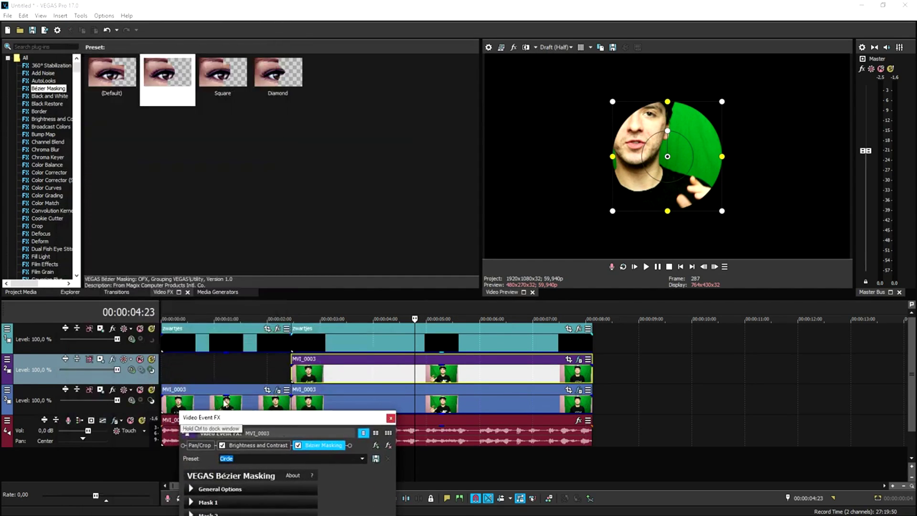
{"action": "right_click", "coordinate": [157, 379]}
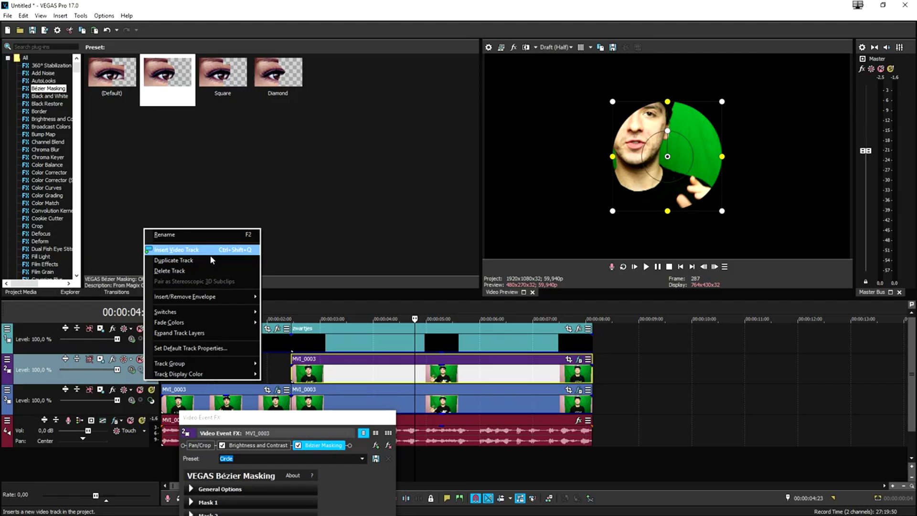
{"action": "left_click", "coordinate": [220, 249]}
Shrink the circle mask of the MVI_0003 segment on track 3 and place it over one eye
{"action": "left_click", "coordinate": [454, 393]}
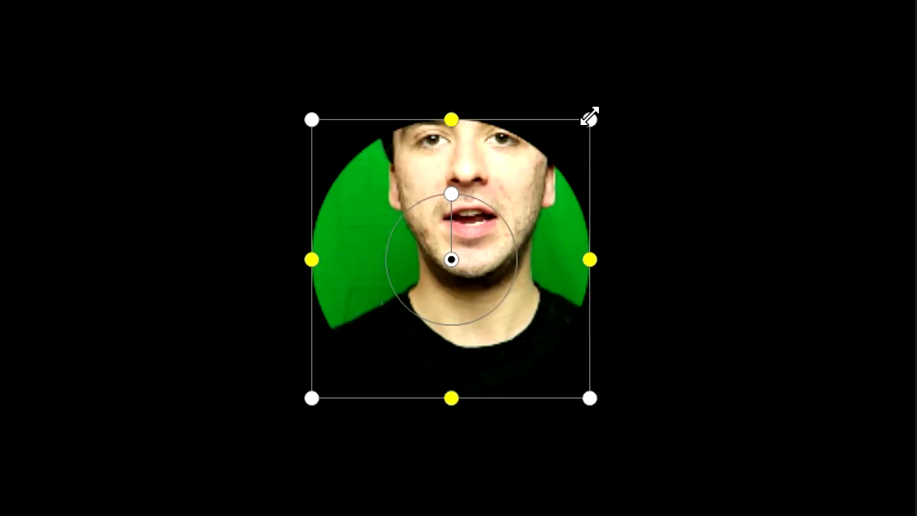
{"action": "left_click_drag", "start_coordinate": [590, 117], "coordinate": [525, 180]}
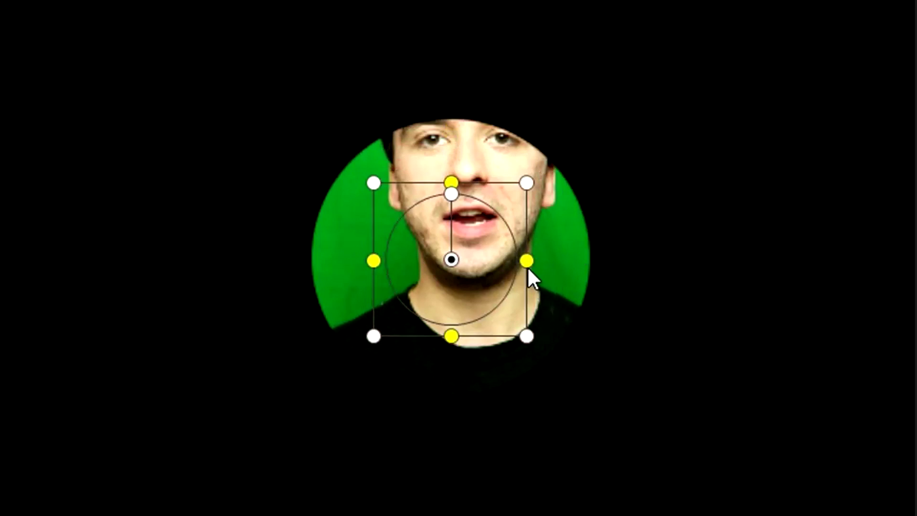
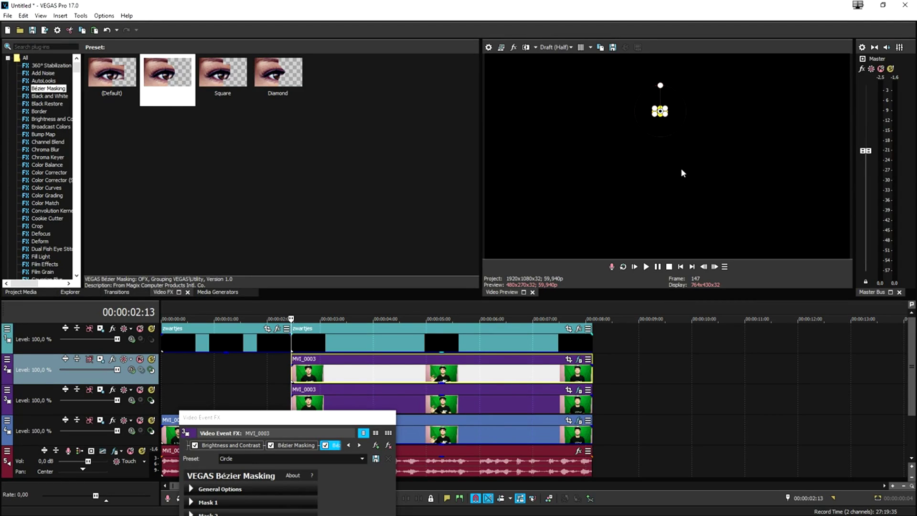
{"action": "left_click", "coordinate": [391, 418]}
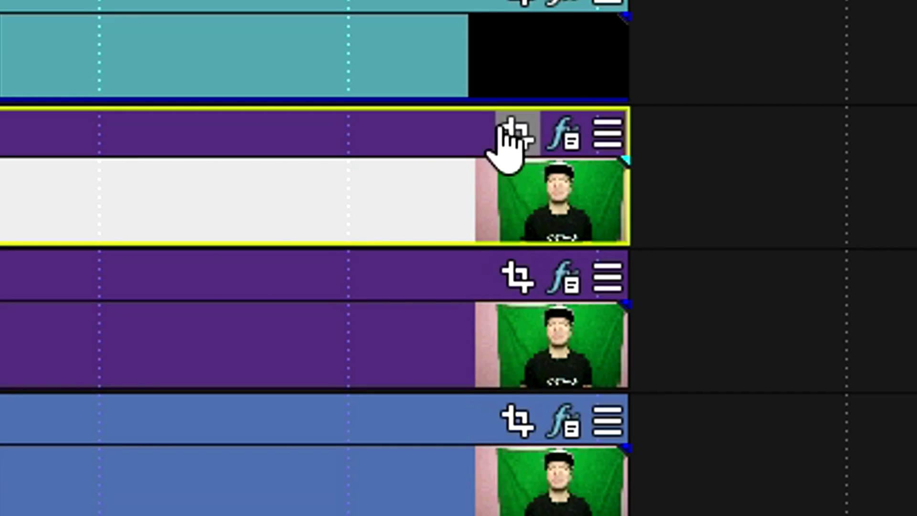
Shrink the circle mask of the track 2 MVI_0003 segment to about 0.033 by 0.031, tilt it slightly and place it over the other eye
{"action": "left_click", "coordinate": [508, 133]}
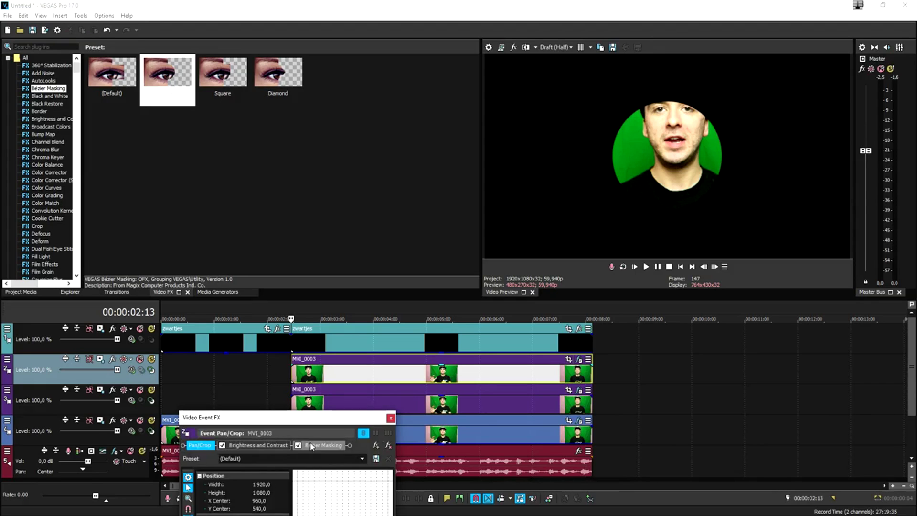
{"action": "left_click", "coordinate": [311, 445]}
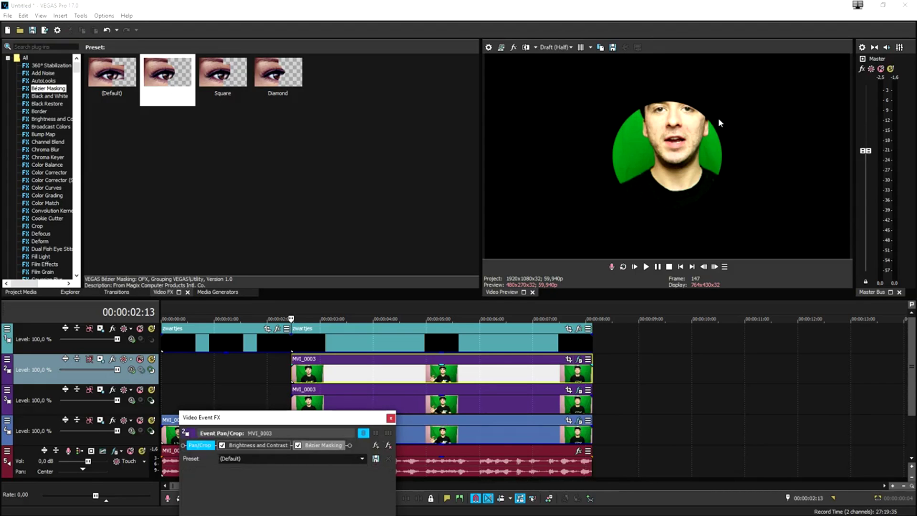
{"action": "left_click_drag", "start_coordinate": [767, 99], "coordinate": [688, 138]}
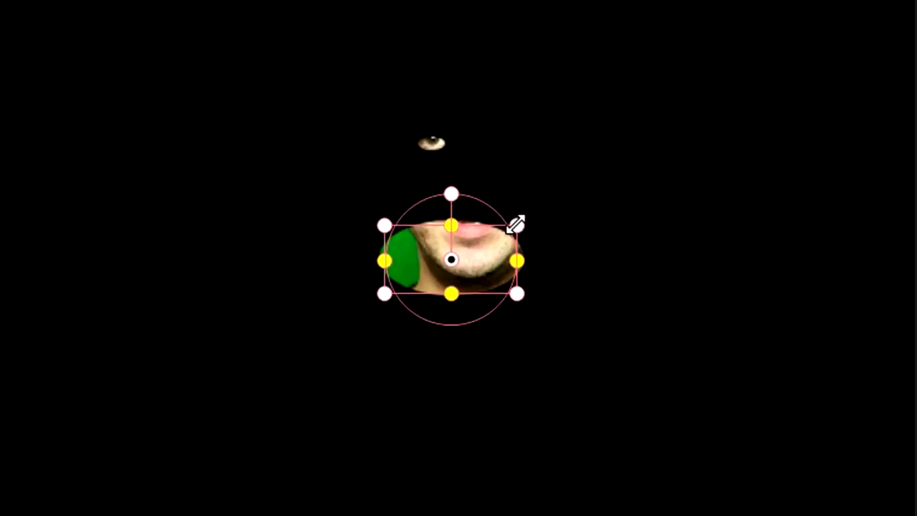
{"action": "left_click_drag", "start_coordinate": [516, 224], "coordinate": [477, 241]}
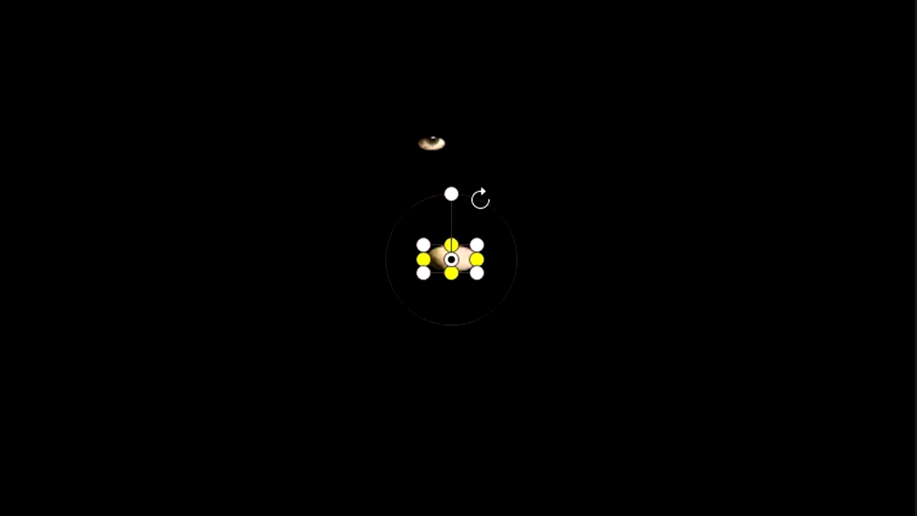
{"action": "left_click_drag", "start_coordinate": [480, 198], "coordinate": [484, 198]}
{"action": "left_click_drag", "start_coordinate": [467, 261], "coordinate": [521, 142]}
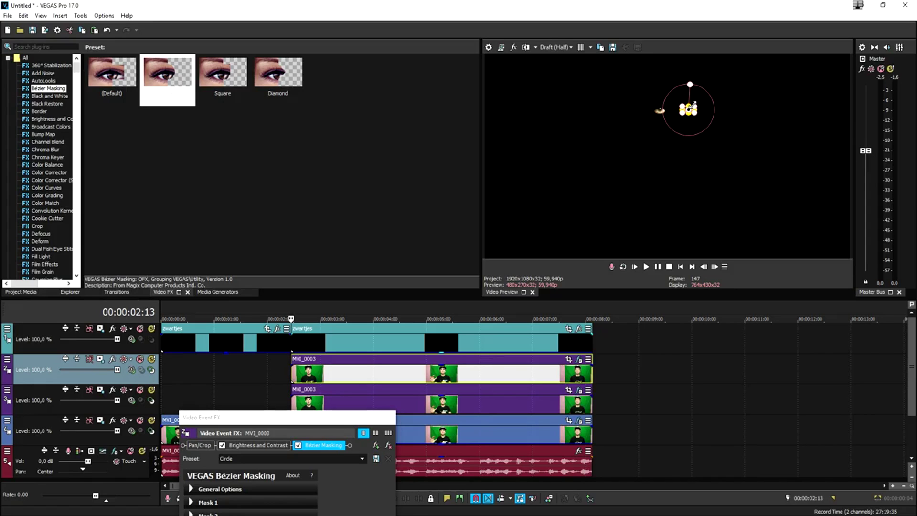
{"action": "left_click", "coordinate": [389, 418]}
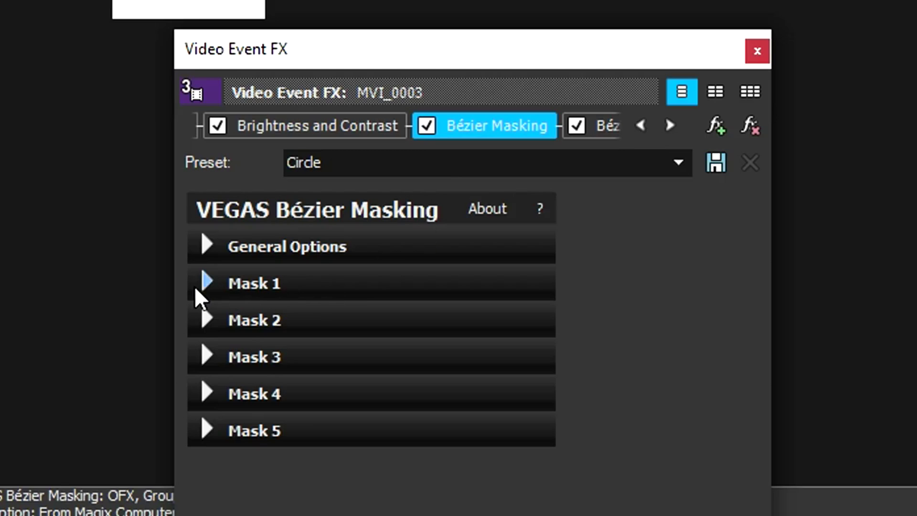
Run motion tracking on Mask 1 of the first Bézier Masking effect on the track 3 MVI_0003 segment
{"action": "left_click", "coordinate": [175, 202]}
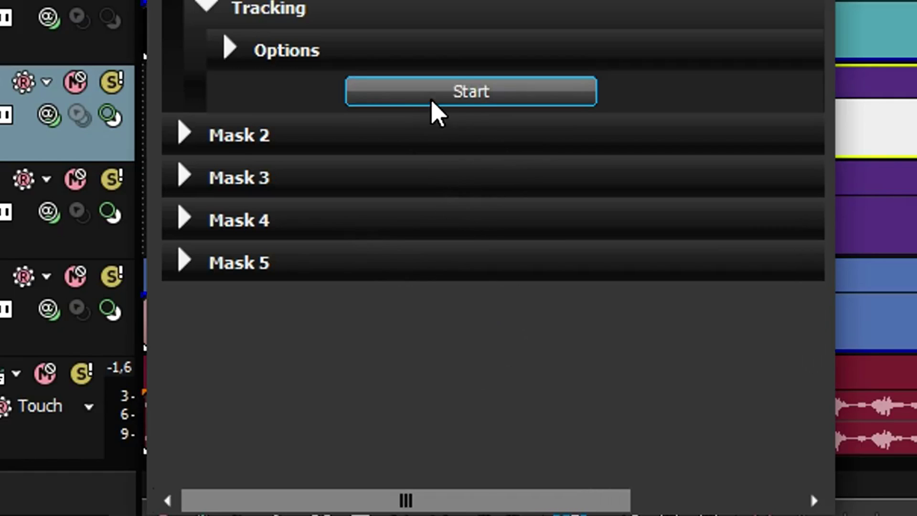
{"action": "left_click", "coordinate": [469, 103]}
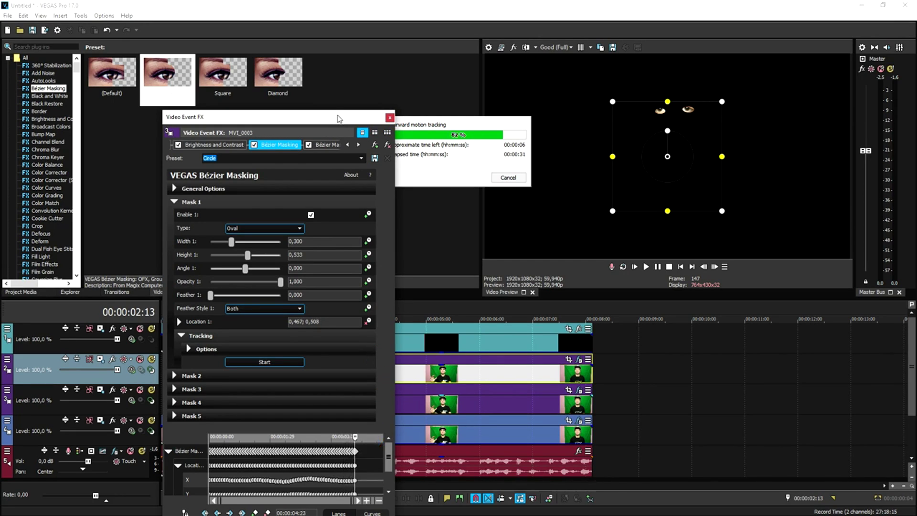
{"action": "left_click_drag", "start_coordinate": [229, 116], "coordinate": [187, 107]}
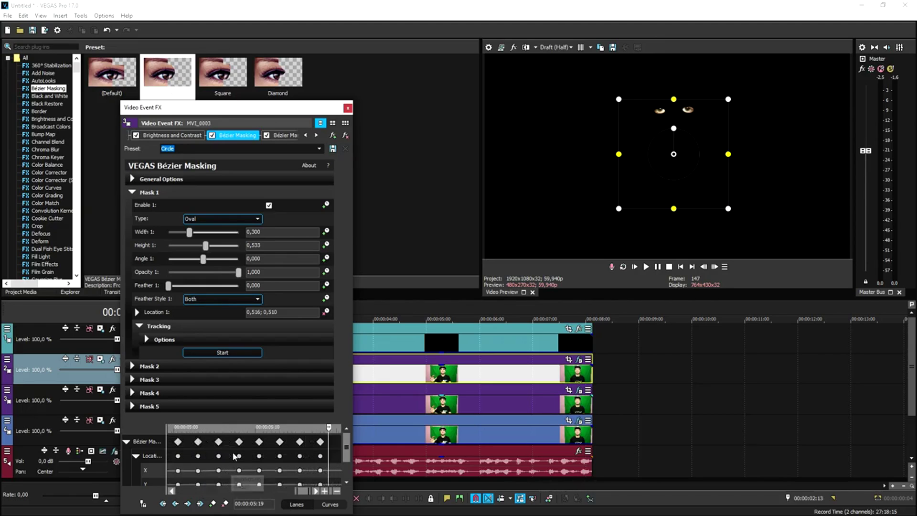
{"action": "left_click", "coordinate": [347, 108]}
Motion-track Mask 1 in the Bézier Masking effect of the track 2 MVI_0003 segment and check the result in a full-screen preview
{"action": "left_click", "coordinate": [374, 373]}
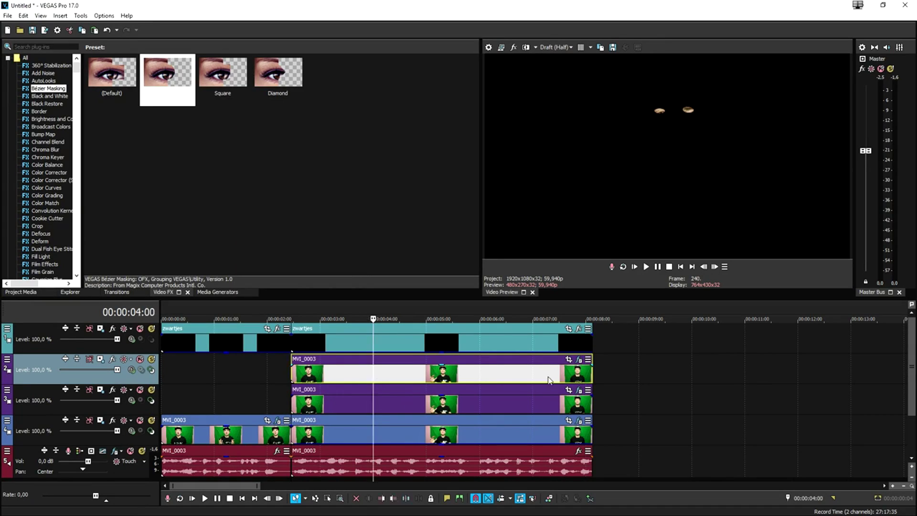
{"action": "left_click", "coordinate": [568, 360]}
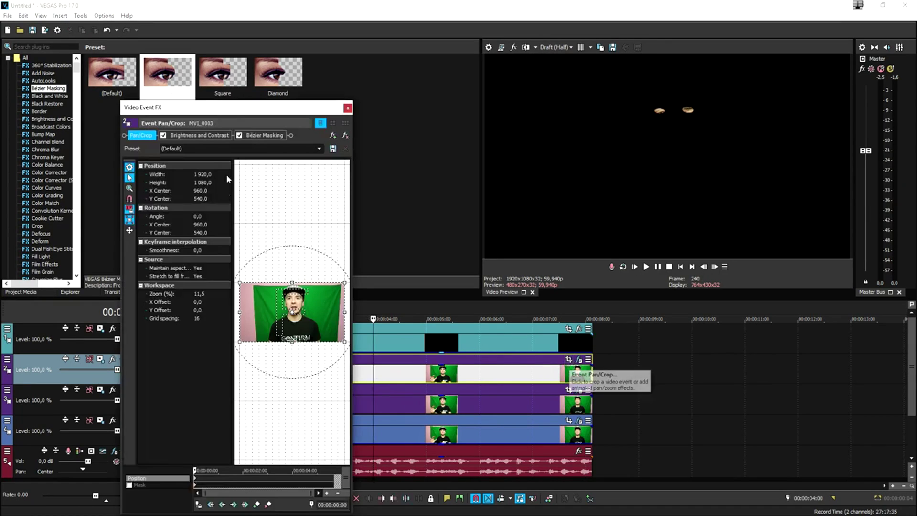
{"action": "left_click", "coordinate": [256, 136]}
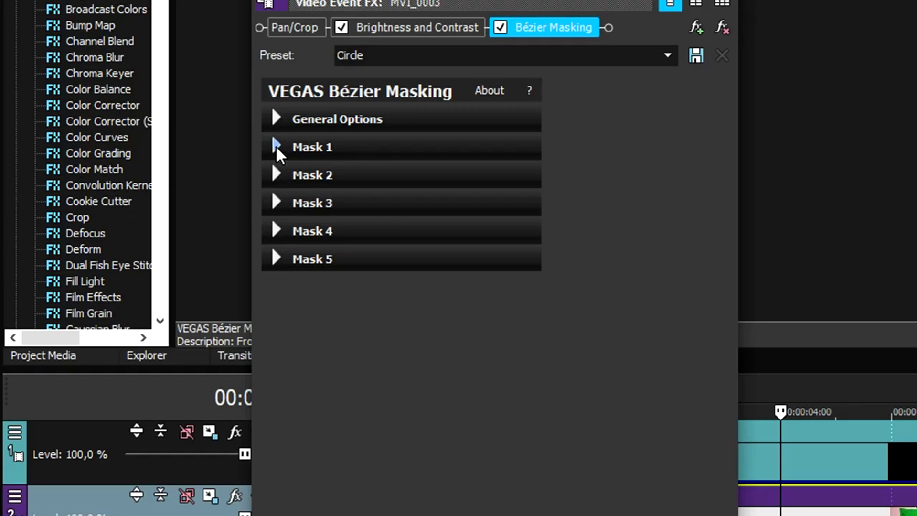
{"action": "left_click", "coordinate": [276, 146]}
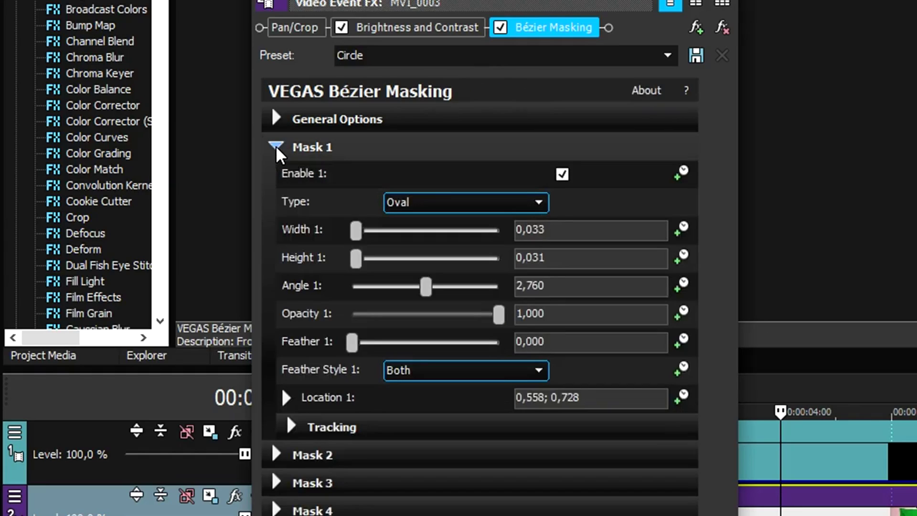
{"action": "left_click", "coordinate": [289, 426]}
{"action": "left_click", "coordinate": [499, 484]}
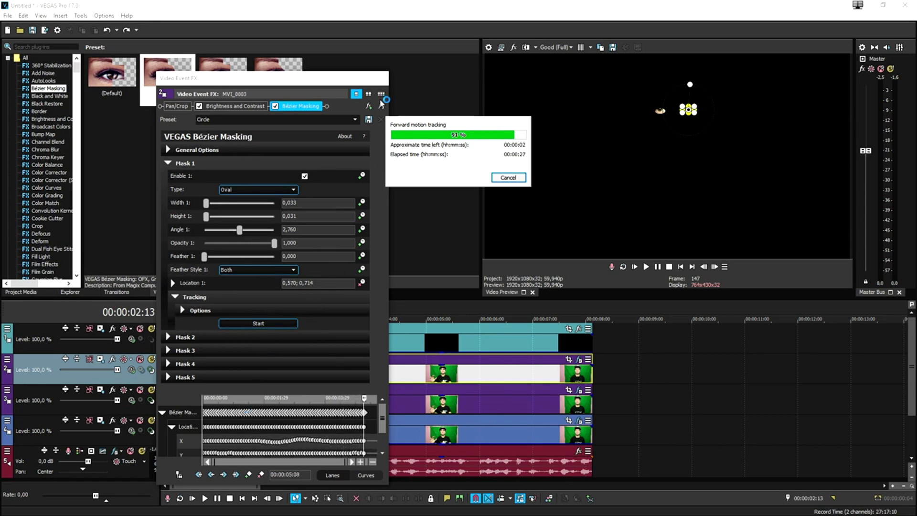
{"action": "key", "text": "alt+shift+4"}
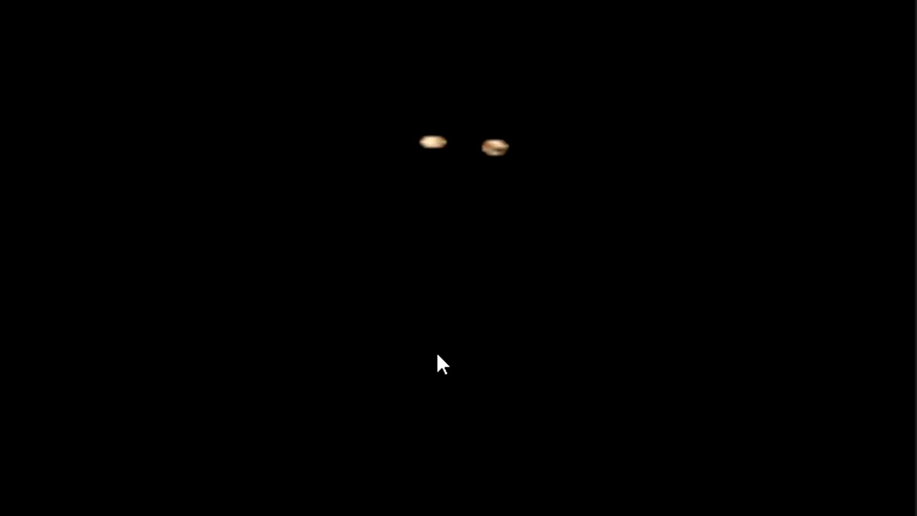
{"action": "key", "text": "Escape"}
Raise the opacity of the second zwartjes event and enable the mask in its Pan/Crop settings
{"action": "left_click", "coordinate": [342, 338]}
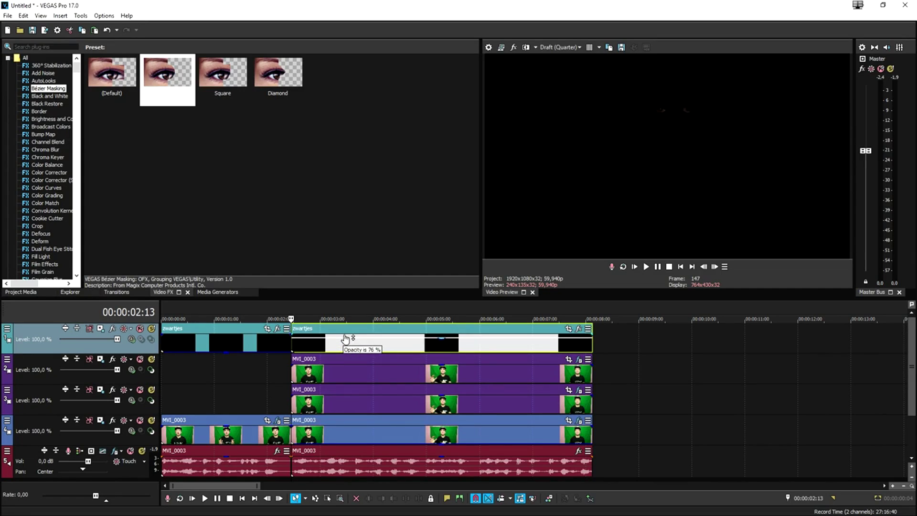
{"action": "left_click", "coordinate": [568, 329]}
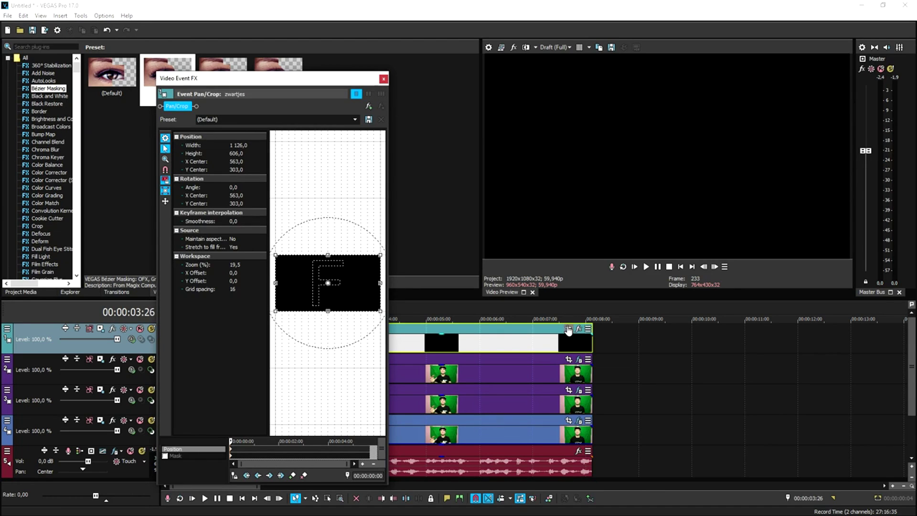
{"action": "left_click_drag", "start_coordinate": [387, 133], "coordinate": [584, 143]}
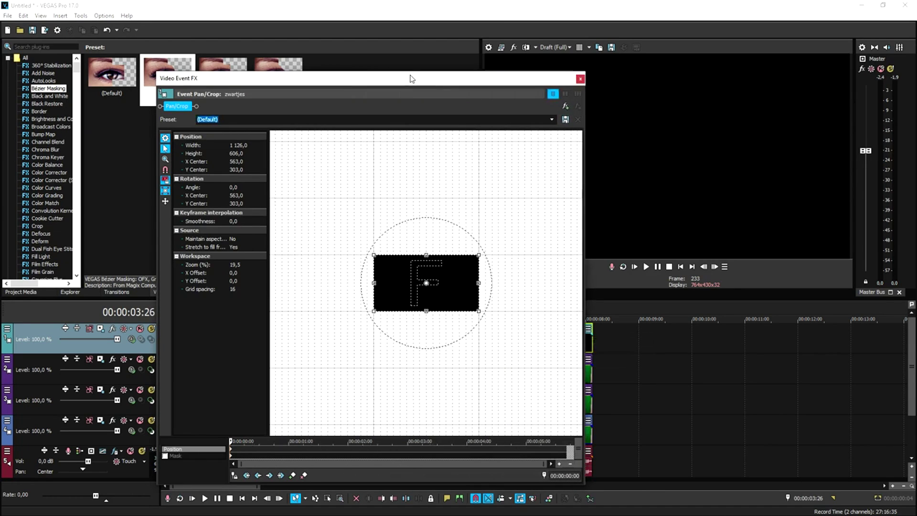
{"action": "left_click_drag", "start_coordinate": [412, 79], "coordinate": [279, 32]}
{"action": "scroll", "coordinate": [231, 237], "scroll_direction": "up", "scroll_amount": 6}
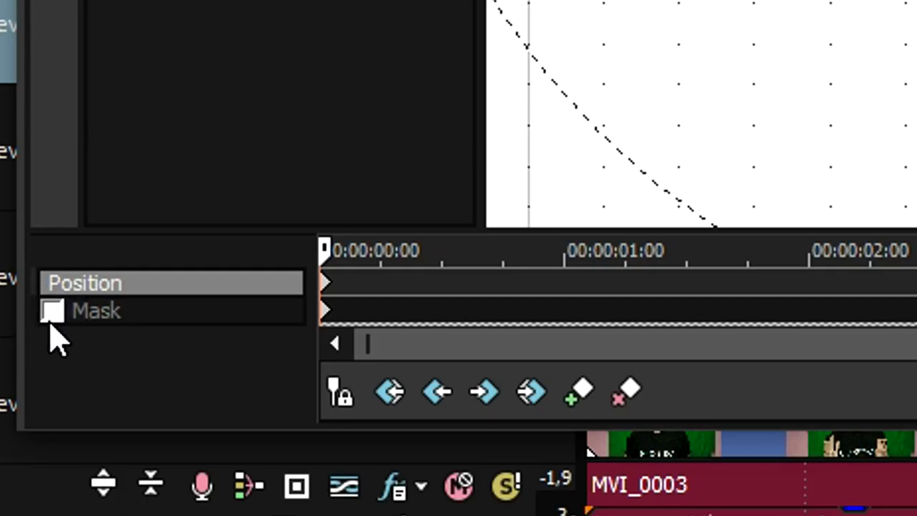
{"action": "left_click", "coordinate": [52, 312]}
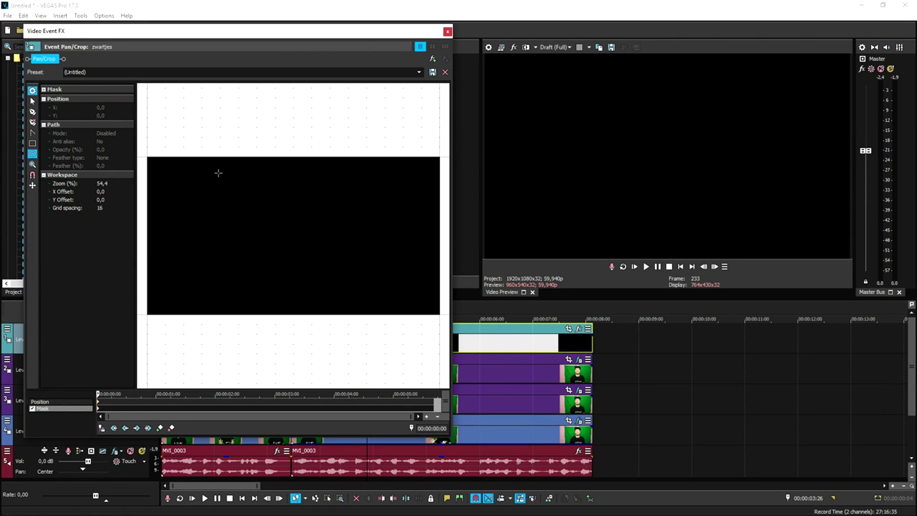
Draw an oval mask centred at about X 409, Y 142 on the zwartjes event, and restore the opacity of the track 4 MVI_0003 segment
{"action": "left_click_drag", "start_coordinate": [218, 173], "coordinate": [288, 214]}
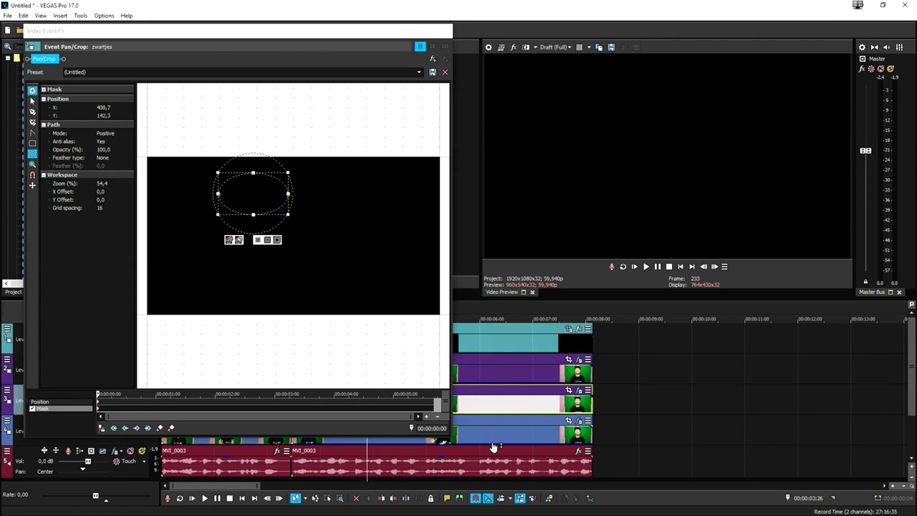
{"action": "left_click", "coordinate": [494, 437]}
{"action": "left_click_drag", "start_coordinate": [495, 439], "coordinate": [494, 438]}
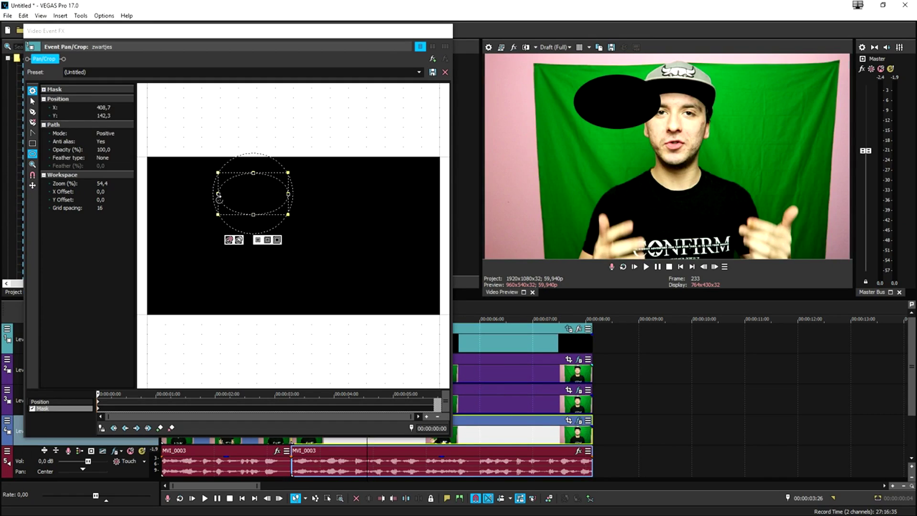
Shrink the oval mask on the zwartjes event and place it over the eye at about X 541, Y 176
{"action": "scroll", "coordinate": [236, 181], "scroll_direction": "up", "scroll_amount": 5}
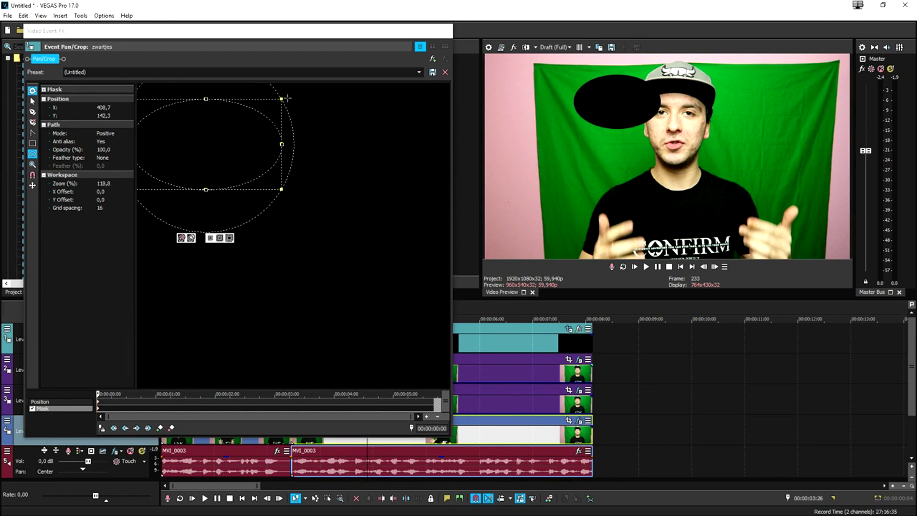
{"action": "left_click_drag", "start_coordinate": [282, 99], "coordinate": [216, 129]}
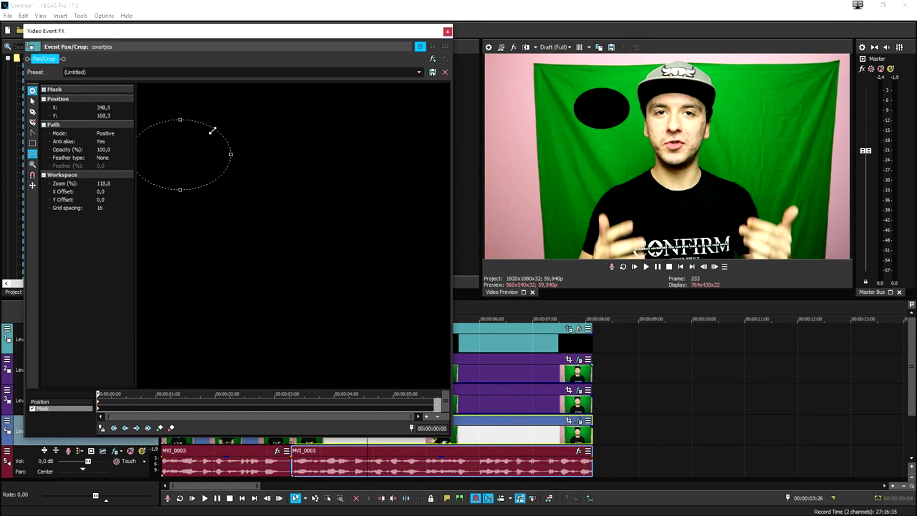
{"action": "left_click_drag", "start_coordinate": [212, 129], "coordinate": [149, 180]}
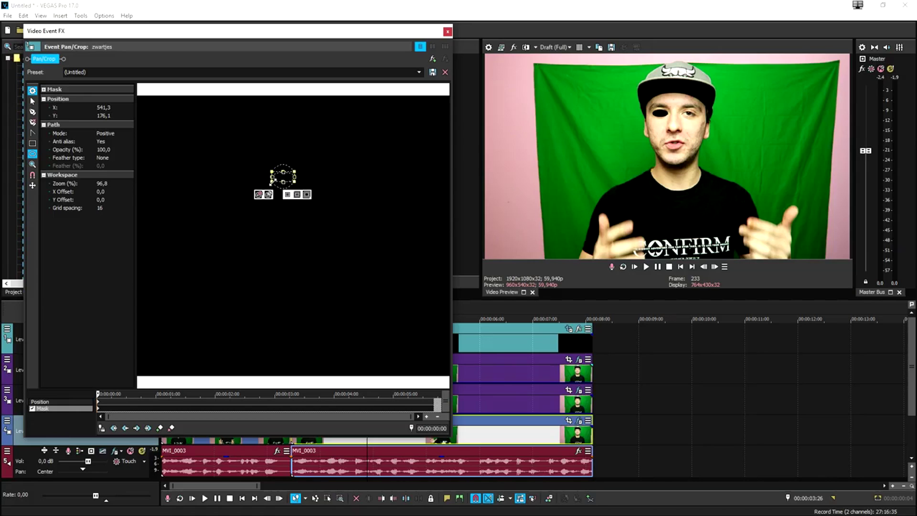
Draw a second oval mask of similar size over the other eye, centred at about X 632, Y 178
{"action": "scroll", "coordinate": [271, 181], "scroll_direction": "up", "scroll_amount": 3}
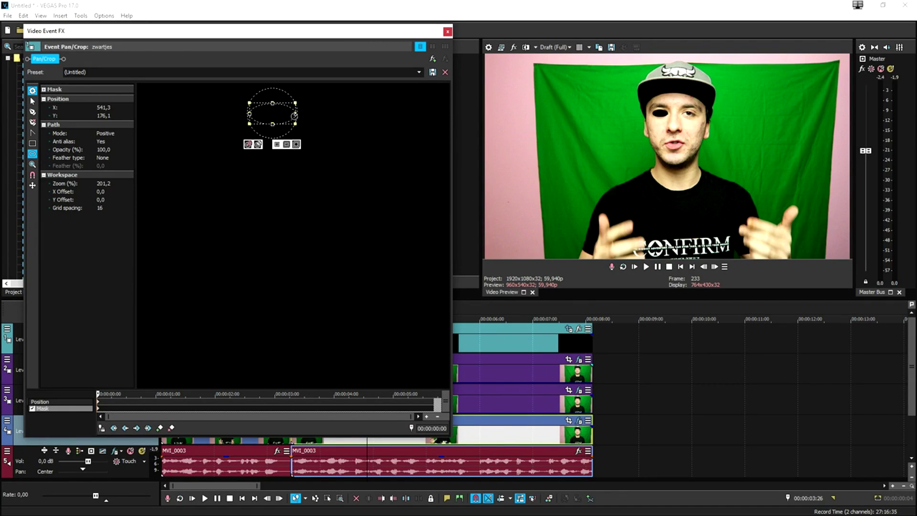
{"action": "mouse_move", "coordinate": [353, 112]}
{"action": "left_mouse_down"}
{"action": "mouse_move", "coordinate": [390, 130]}
{"action": "mouse_move", "coordinate": [368, 116]}
{"action": "mouse_move", "coordinate": [369, 96]}
{"action": "left_mouse_up"}
{"action": "double_click", "coordinate": [369, 114]}
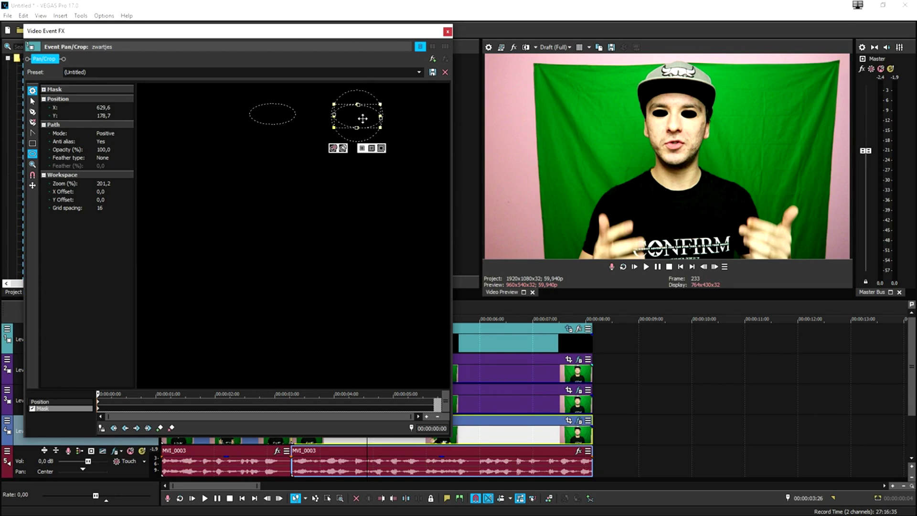
{"action": "left_click_drag", "start_coordinate": [366, 110], "coordinate": [369, 109]}
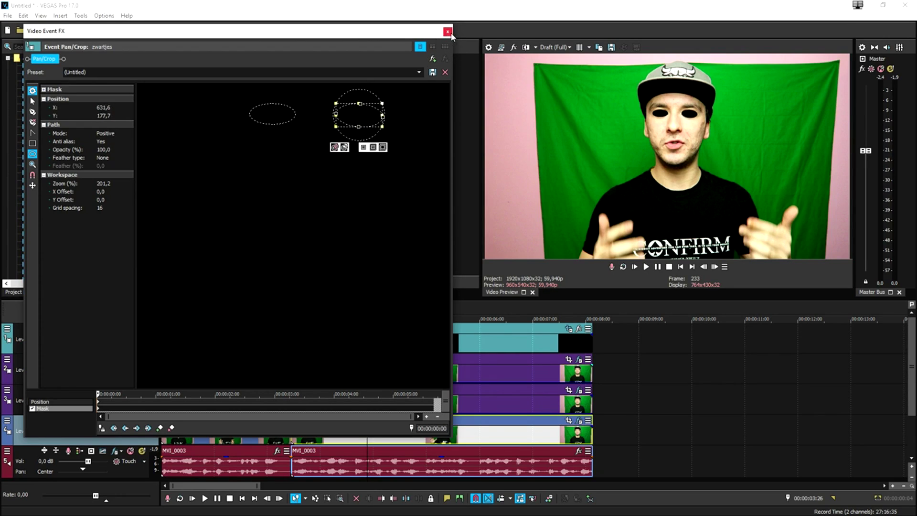
{"action": "left_click", "coordinate": [447, 32]}
At the start of the second zwartjes event, move both oval masks up onto the eyes, placing the right one at about X 629, Y 167
{"action": "left_click", "coordinate": [321, 378]}
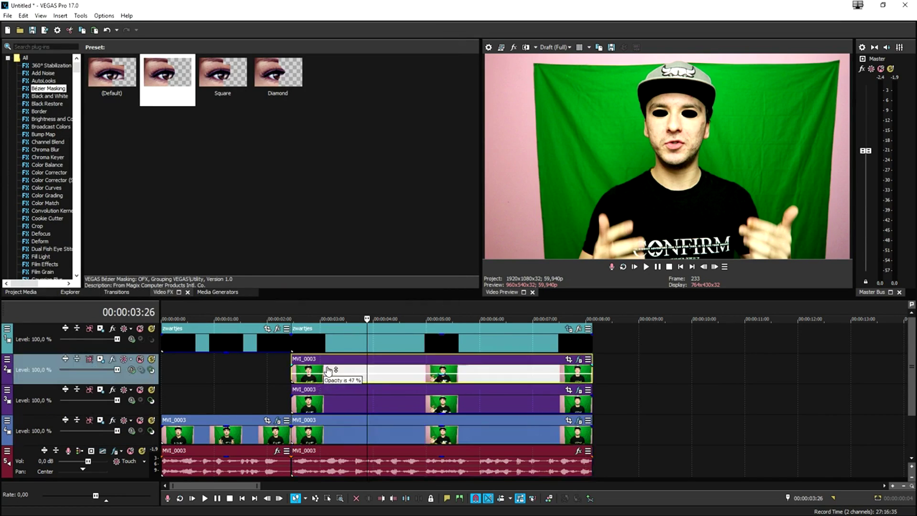
{"action": "left_click", "coordinate": [374, 405]}
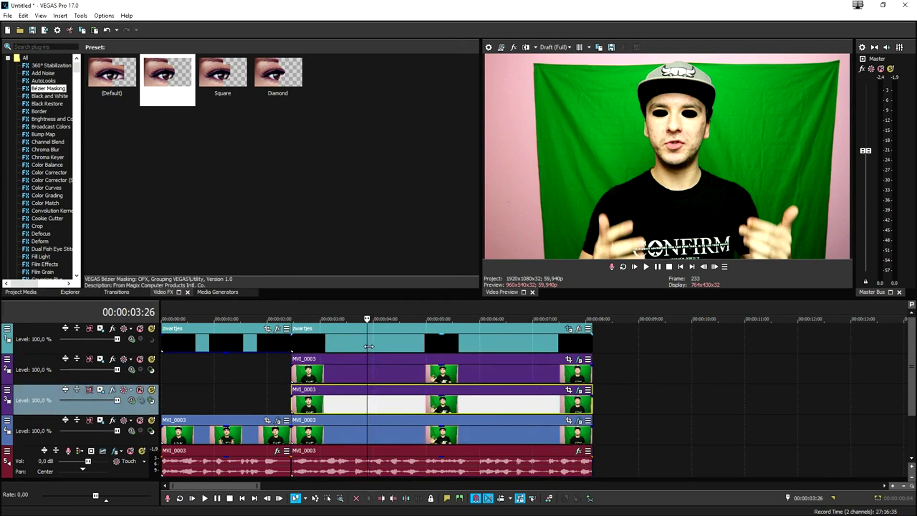
{"action": "left_click", "coordinate": [293, 345]}
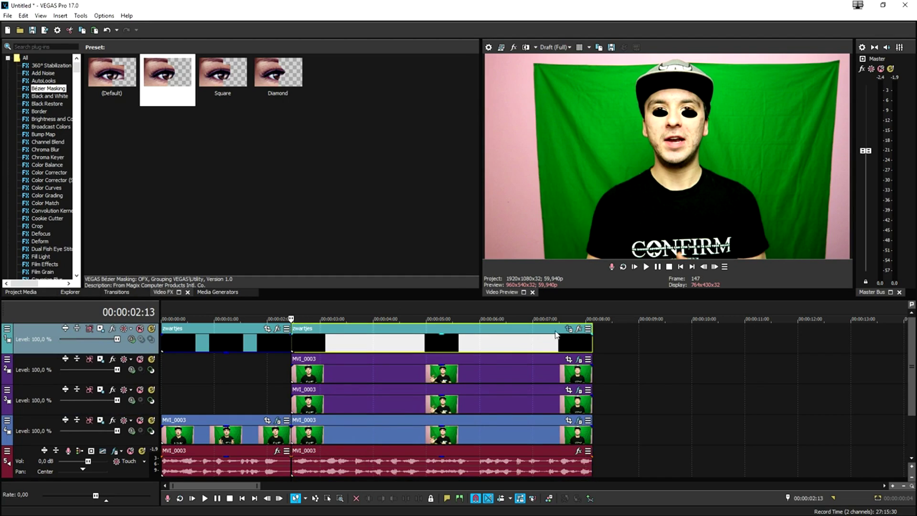
{"action": "left_click", "coordinate": [569, 329]}
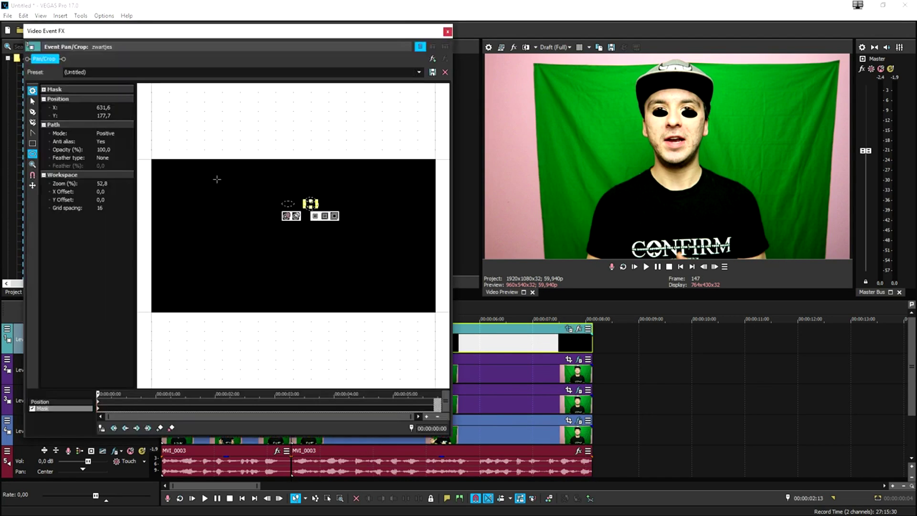
{"action": "scroll", "coordinate": [300, 209], "scroll_direction": "up", "scroll_amount": 3}
{"action": "left_click_drag", "start_coordinate": [345, 144], "coordinate": [282, 145]}
{"action": "left_click_drag", "start_coordinate": [339, 152], "coordinate": [341, 145]}
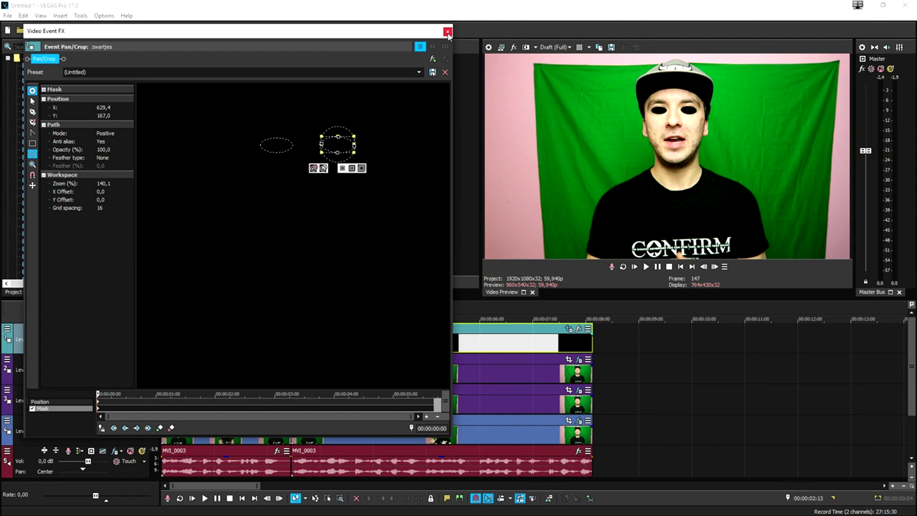
{"action": "left_click", "coordinate": [447, 32]}
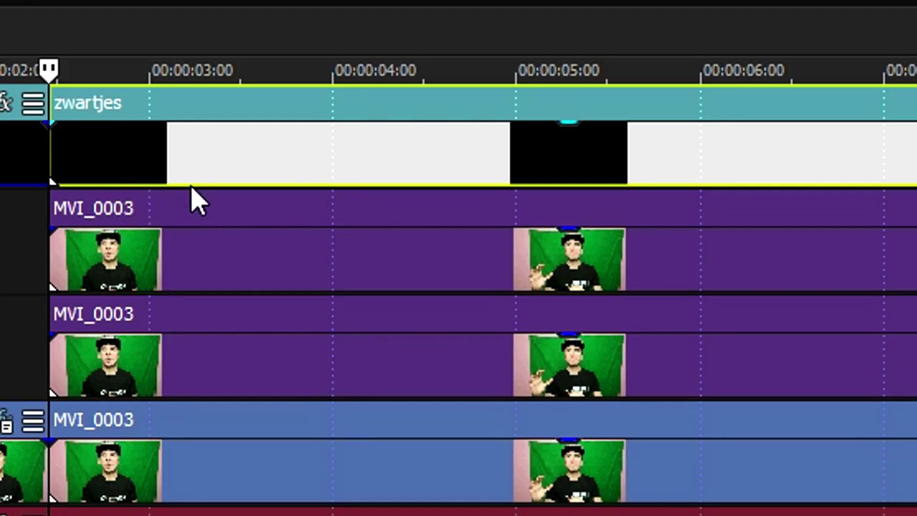
Select the second zwartjes event with the MVI_0003 segments on tracks 2 and 3, and choose the default Picture In Picture preset
{"action": "left_click", "coordinate": [217, 176]}
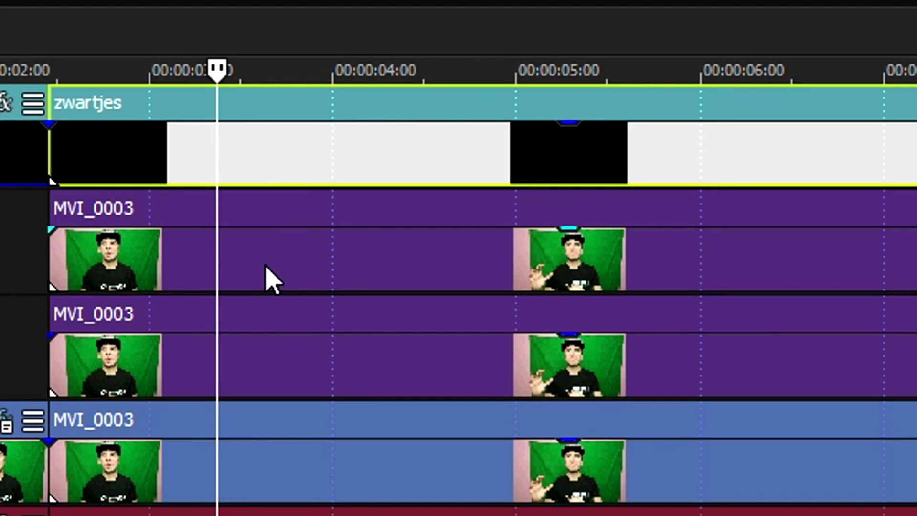
{"action": "left_click", "coordinate": [268, 279], "text": "ctrl"}
{"action": "left_click", "coordinate": [289, 377], "text": "ctrl"}
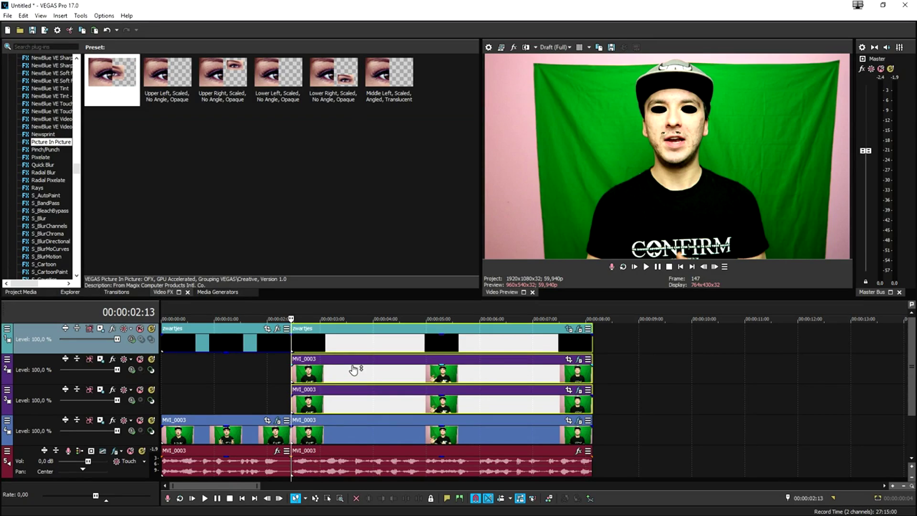
{"action": "left_click", "coordinate": [112, 74]}
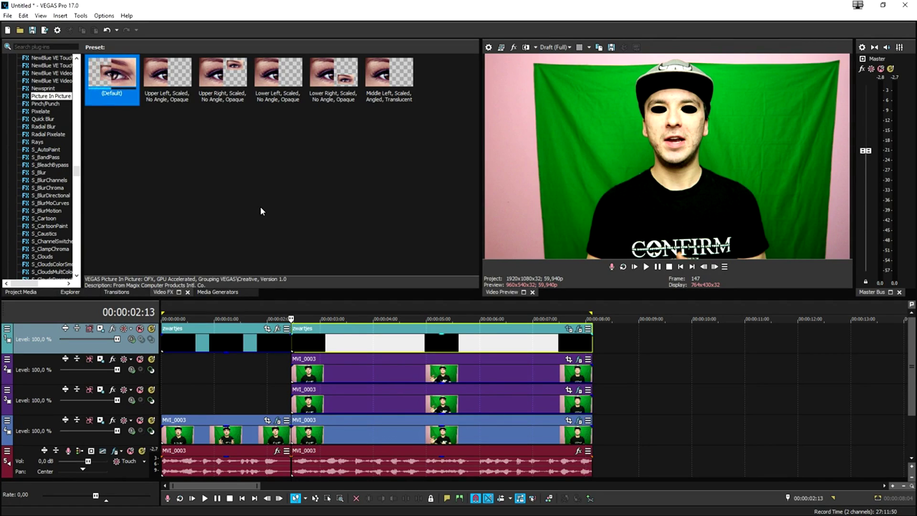
Run the Copy Motion Track to PiP script for the second zwartjes event
{"action": "left_click", "coordinate": [260, 206]}
{"action": "left_click", "coordinate": [80, 16]}
{"action": "mouse_move", "coordinate": [348, 404]}
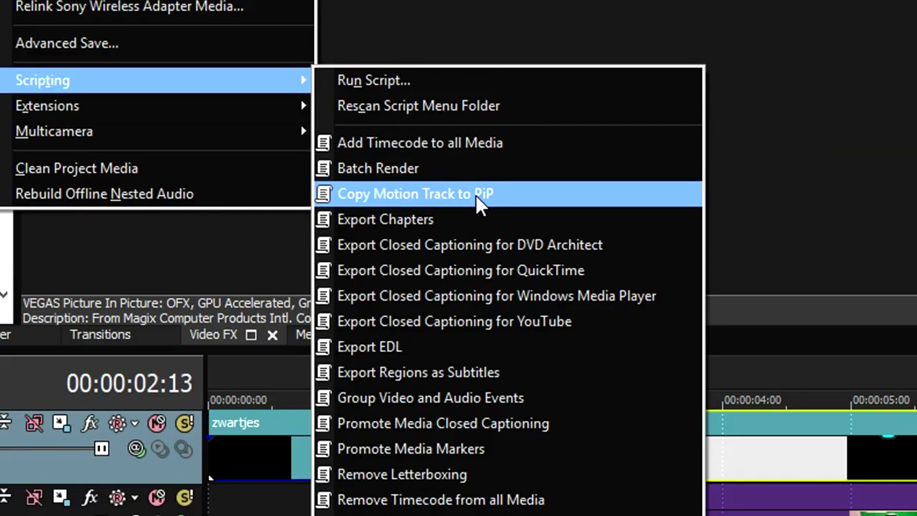
{"action": "left_click", "coordinate": [476, 195]}
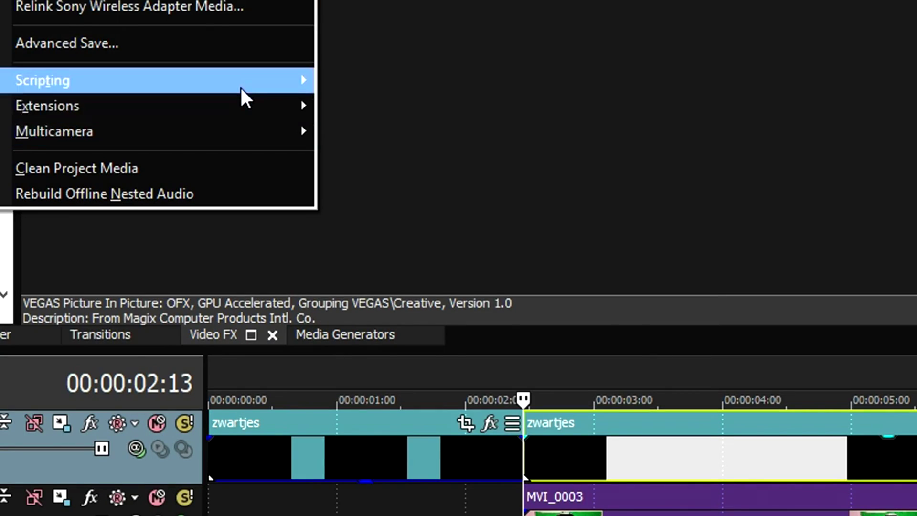
{"action": "mouse_move", "coordinate": [241, 82]}
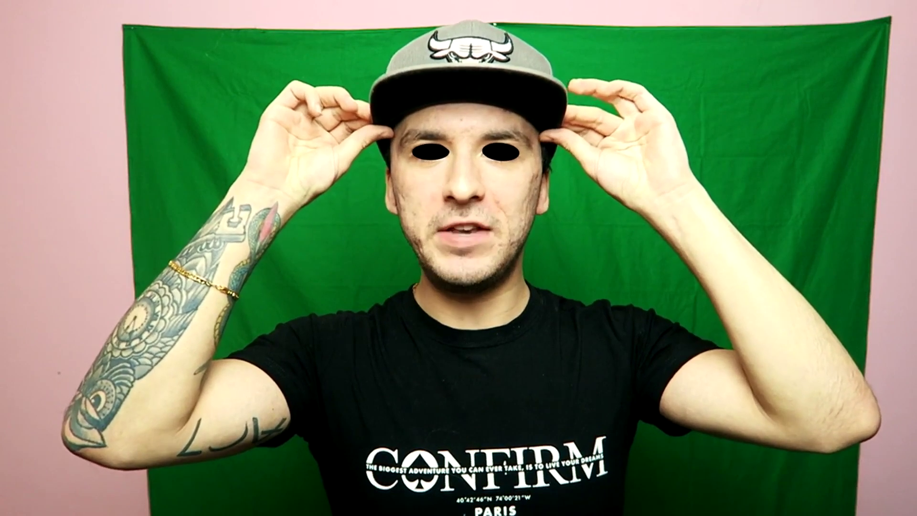